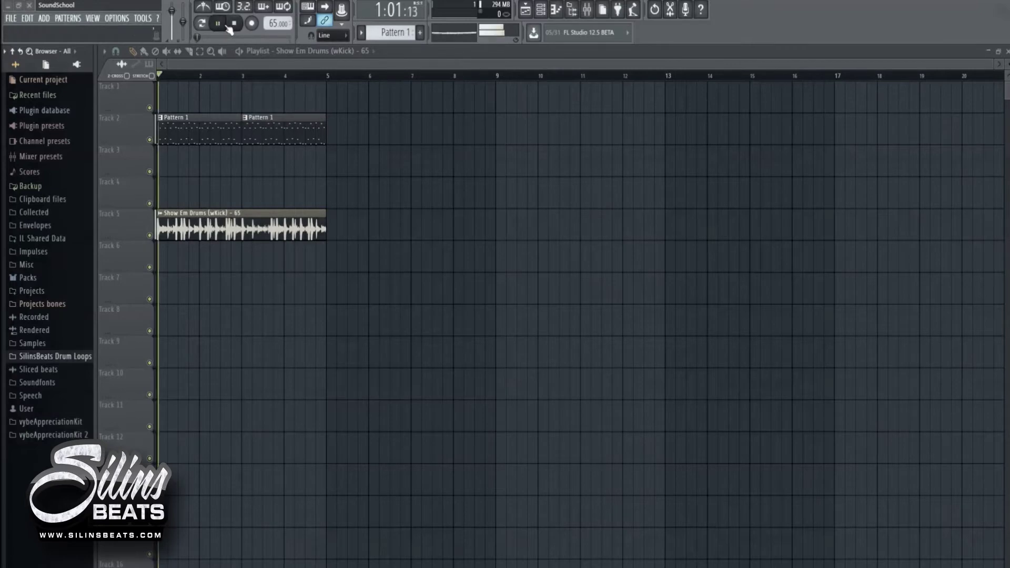
- Play the project briefly, then browse through the SilinsBeats Drum Loops folder
{"action": "key", "text": "space"}
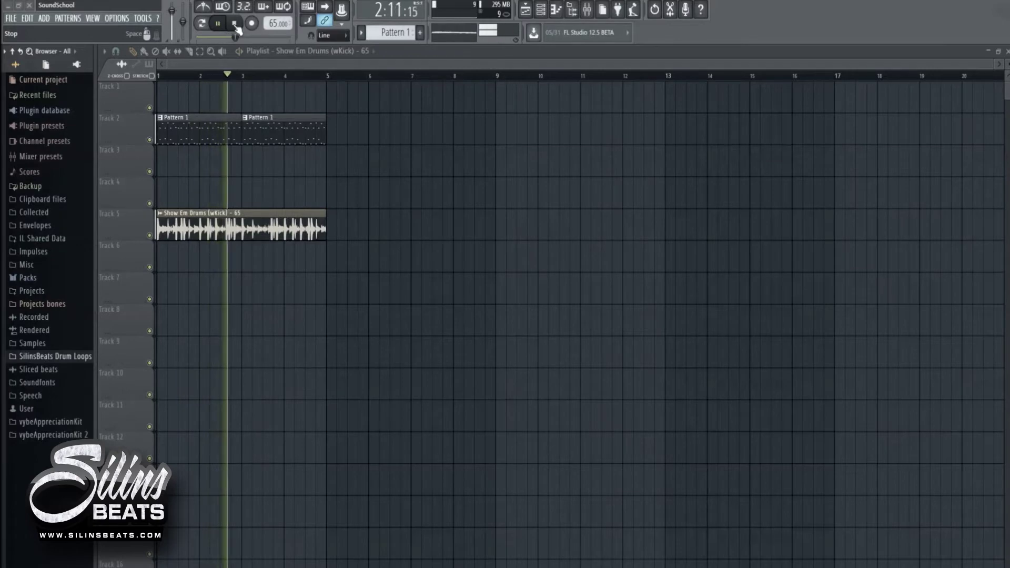
{"action": "left_click", "coordinate": [235, 24]}
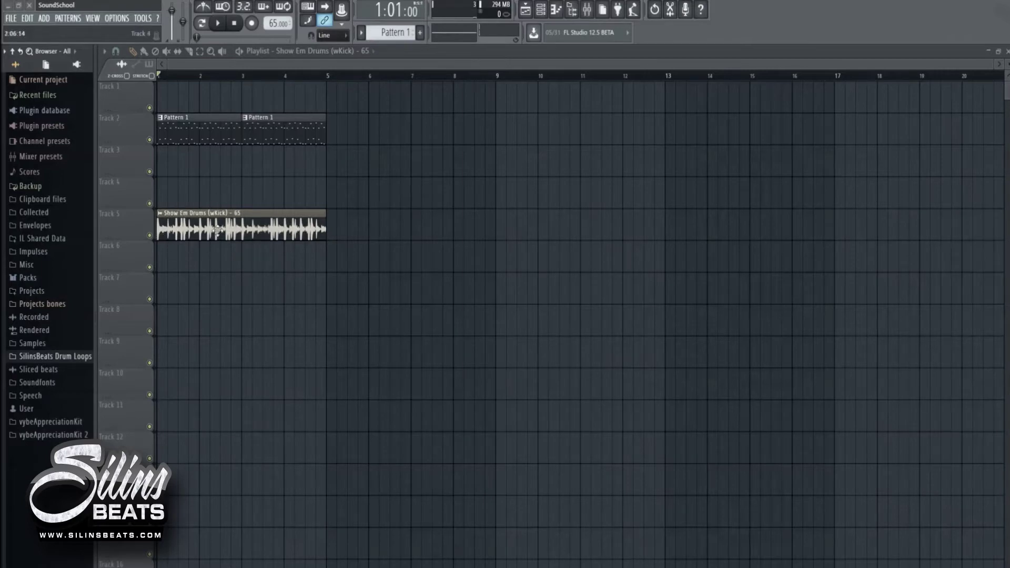
{"action": "left_click", "coordinate": [70, 357]}
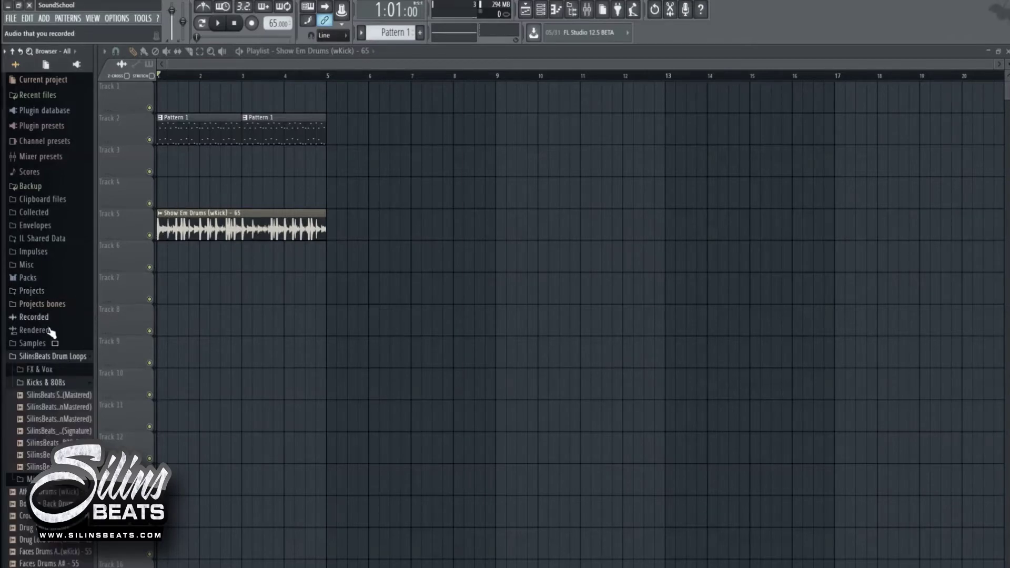
{"action": "scroll", "coordinate": [81, 354], "scroll_direction": "down", "scroll_amount": 4}
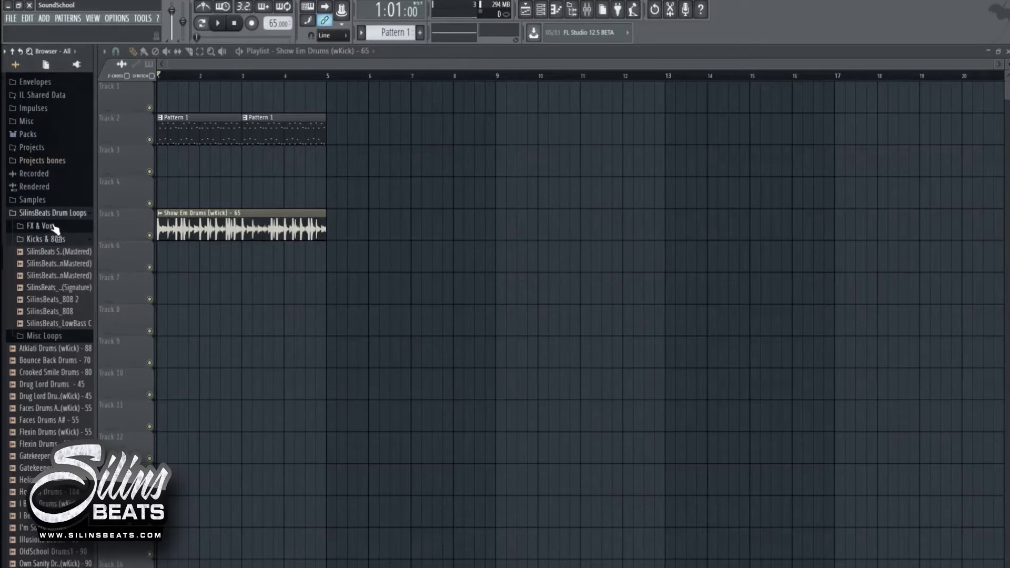
{"action": "scroll", "coordinate": [40, 389], "scroll_direction": "down", "scroll_amount": 2}
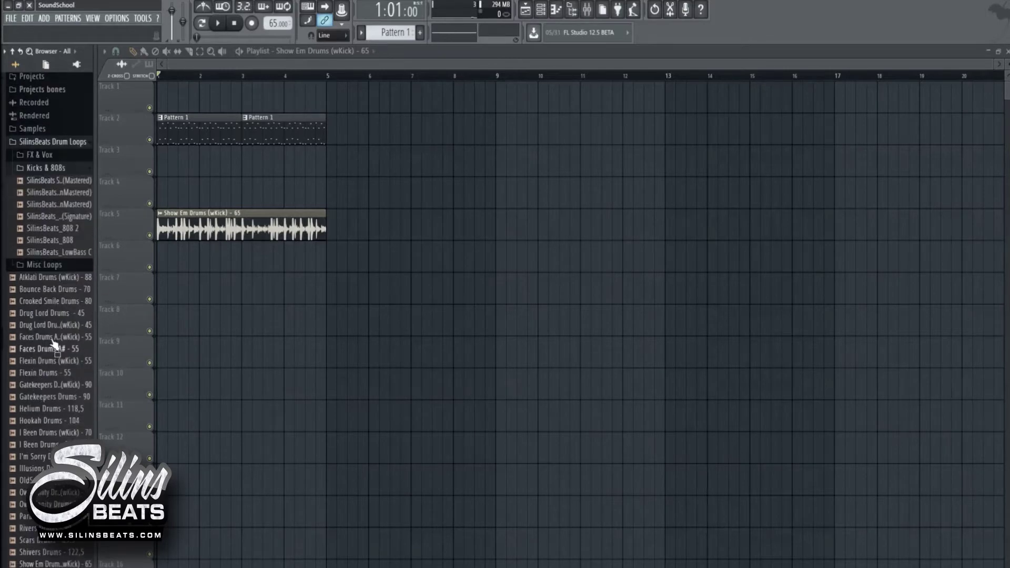
{"action": "scroll", "coordinate": [60, 269], "scroll_direction": "down", "scroll_amount": 4}
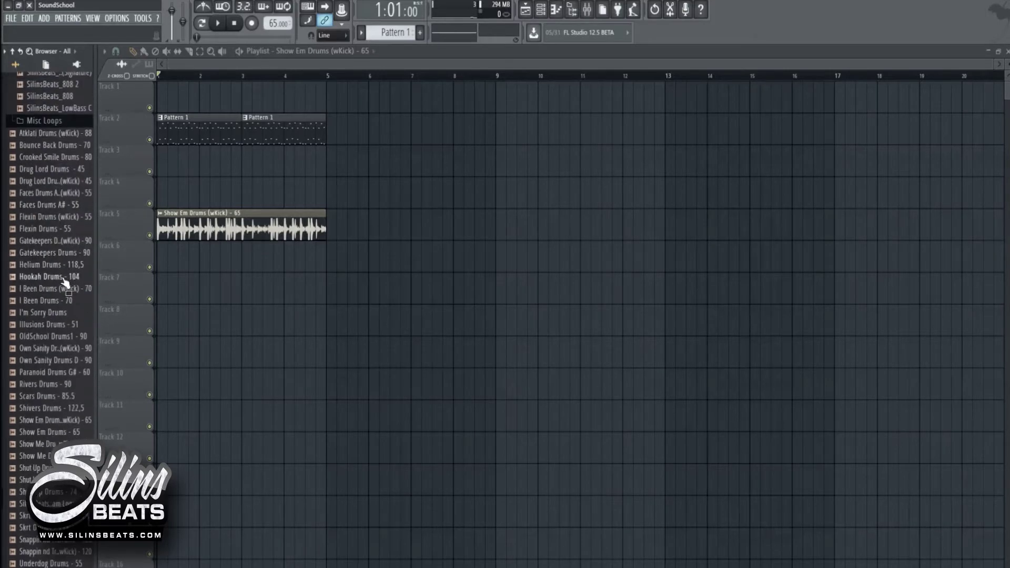
{"action": "scroll", "coordinate": [58, 294], "scroll_direction": "up", "scroll_amount": 8}
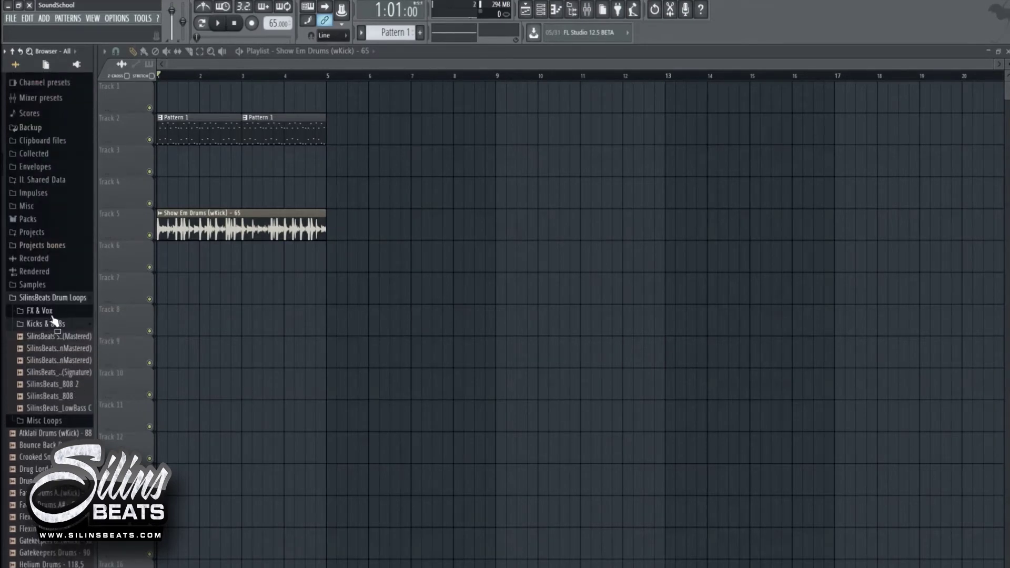
{"action": "scroll", "coordinate": [63, 336], "scroll_direction": "down", "scroll_amount": 10}
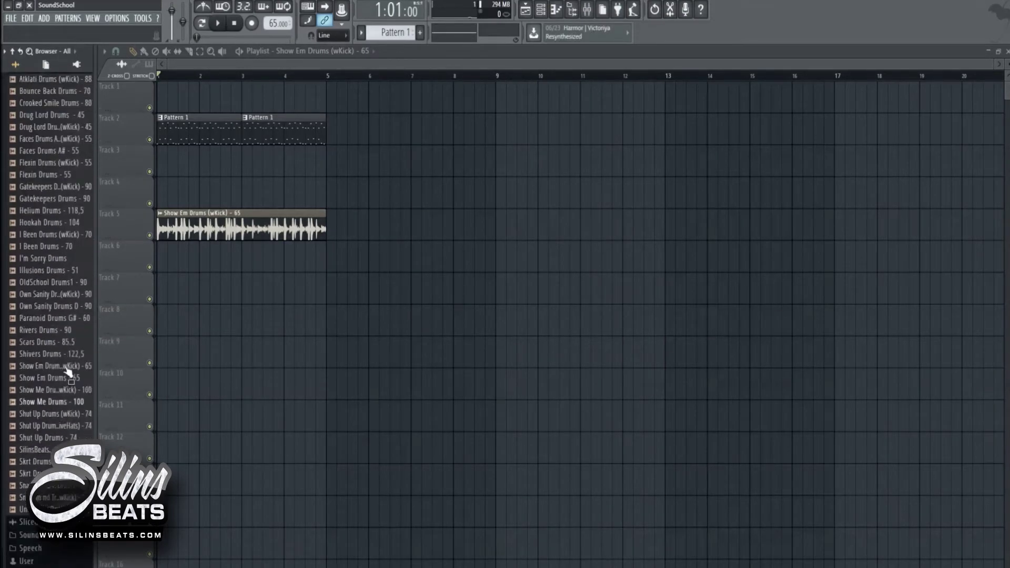
{"action": "scroll", "coordinate": [62, 329], "scroll_direction": "up", "scroll_amount": 6}
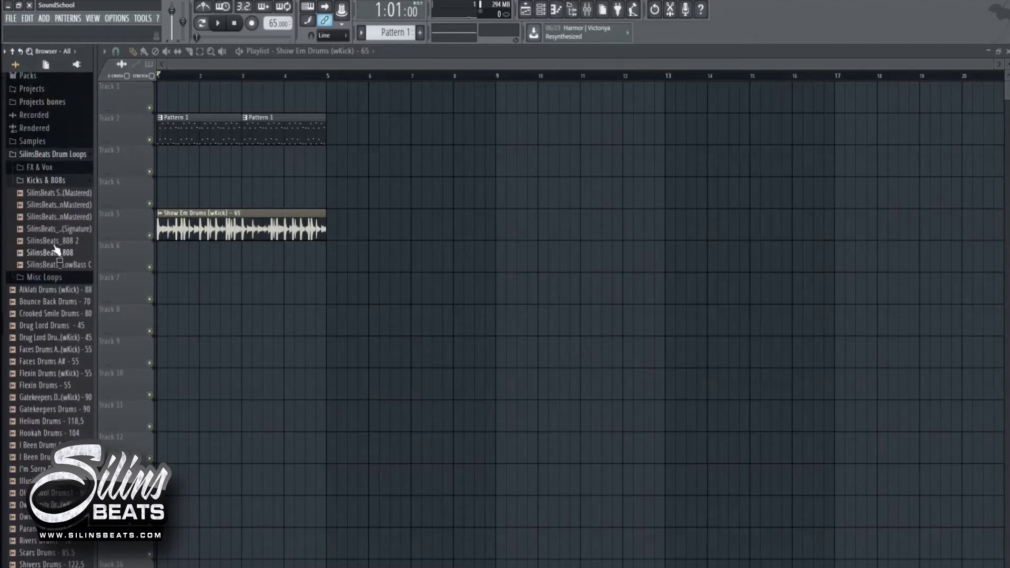
{"action": "left_click", "coordinate": [57, 156]}
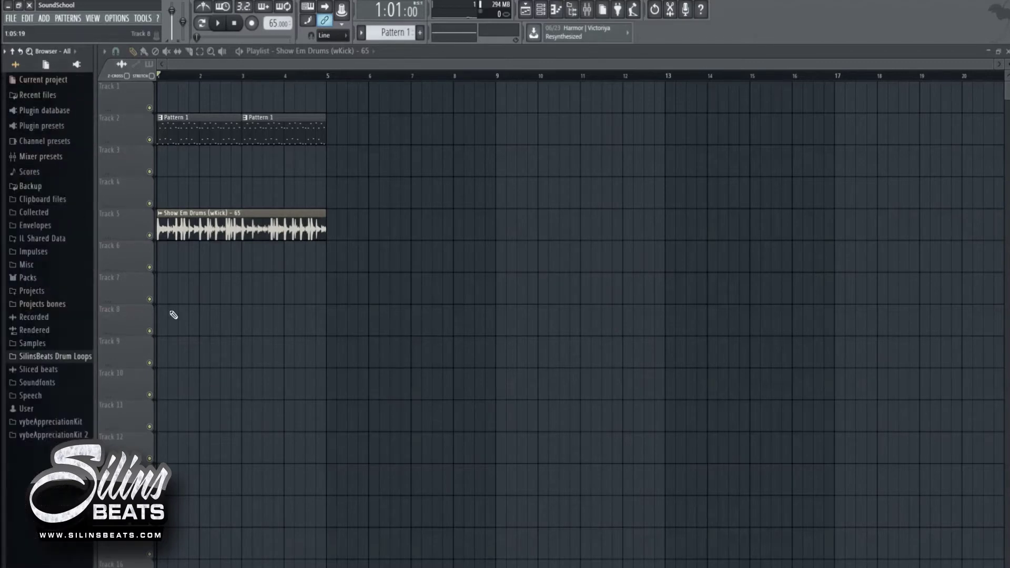
- Add the SilinsBeats_808 2 sample to the channel rack as a new channel
{"action": "left_click", "coordinate": [541, 10]}
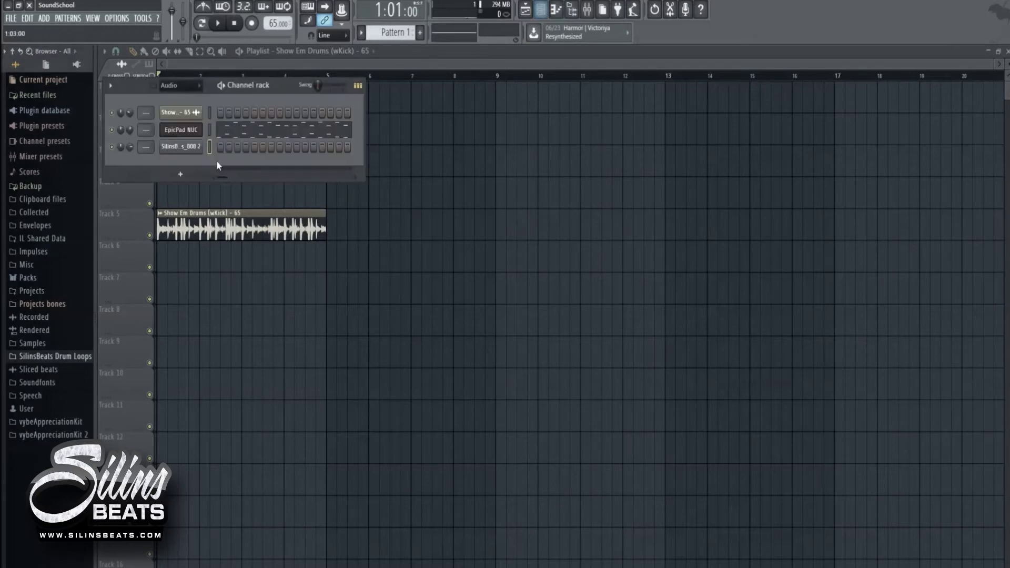
{"action": "left_click", "coordinate": [58, 356]}
{"action": "left_click_drag", "start_coordinate": [47, 442], "coordinate": [180, 164]}
- Change the 808 channel's time stretching, raise its envelope hold and lower the decay
{"action": "left_click", "coordinate": [179, 164]}
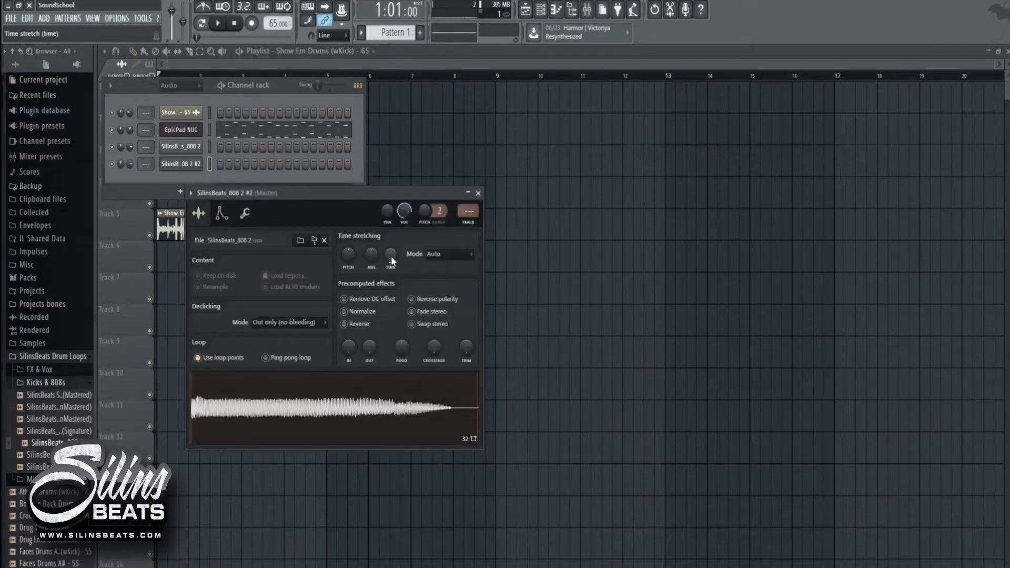
{"action": "left_click_drag", "start_coordinate": [390, 256], "coordinate": [390, 269]}
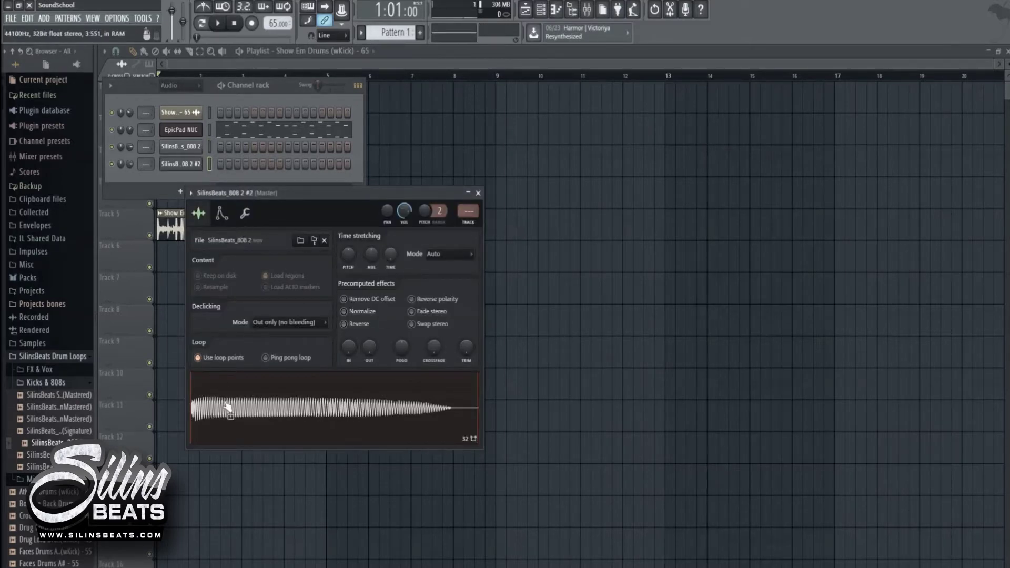
{"action": "left_click", "coordinate": [245, 215]}
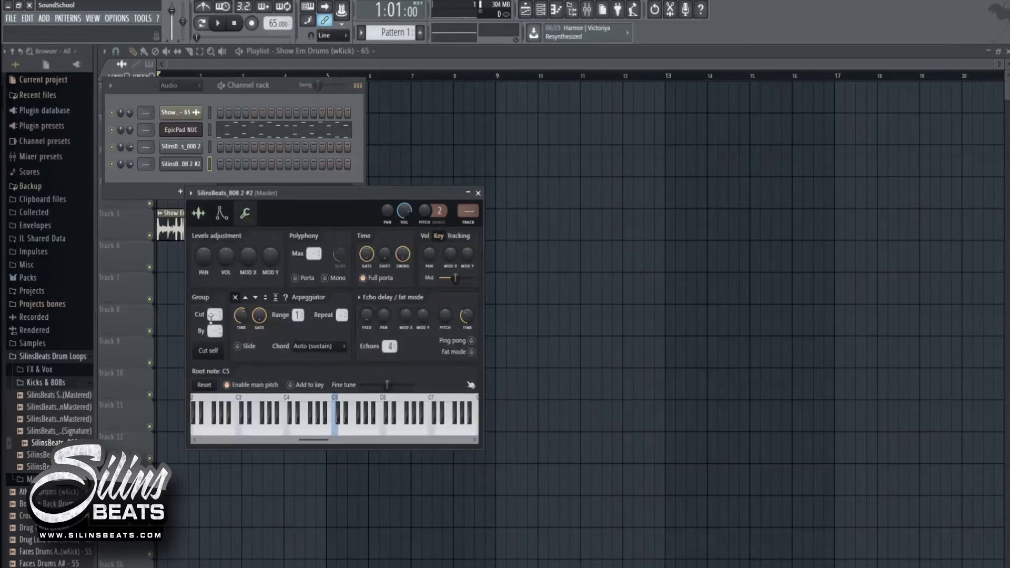
{"action": "left_click", "coordinate": [221, 215]}
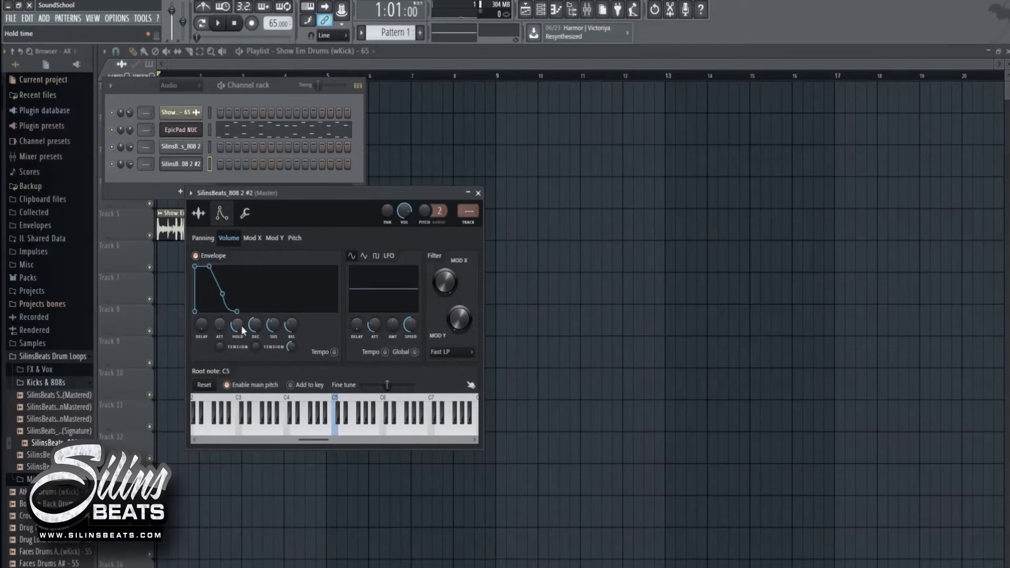
{"action": "scroll", "coordinate": [242, 331], "scroll_direction": "up", "scroll_amount": 5}
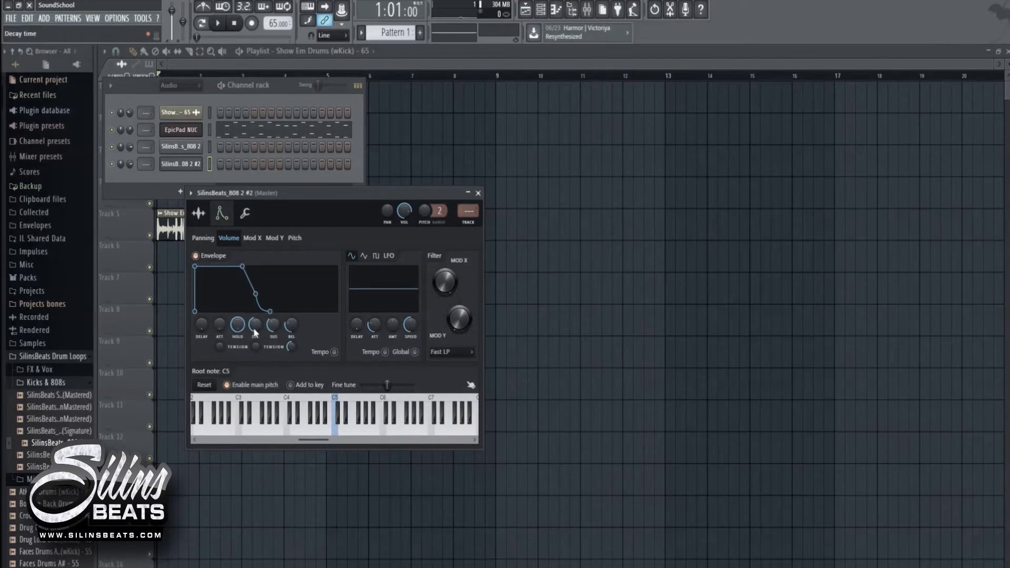
{"action": "scroll", "coordinate": [255, 329], "scroll_direction": "down", "scroll_amount": 5}
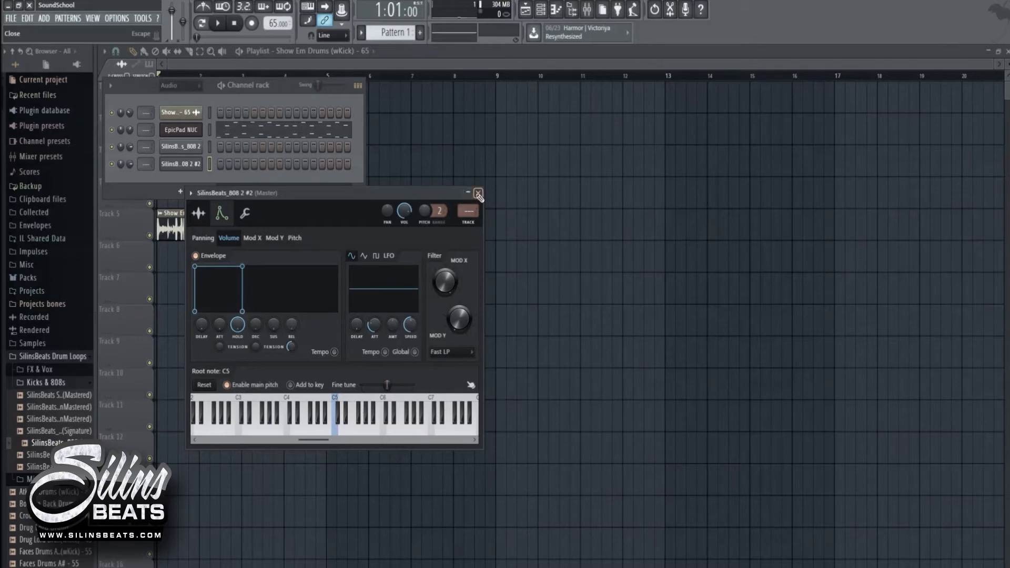
{"action": "left_click", "coordinate": [477, 193]}
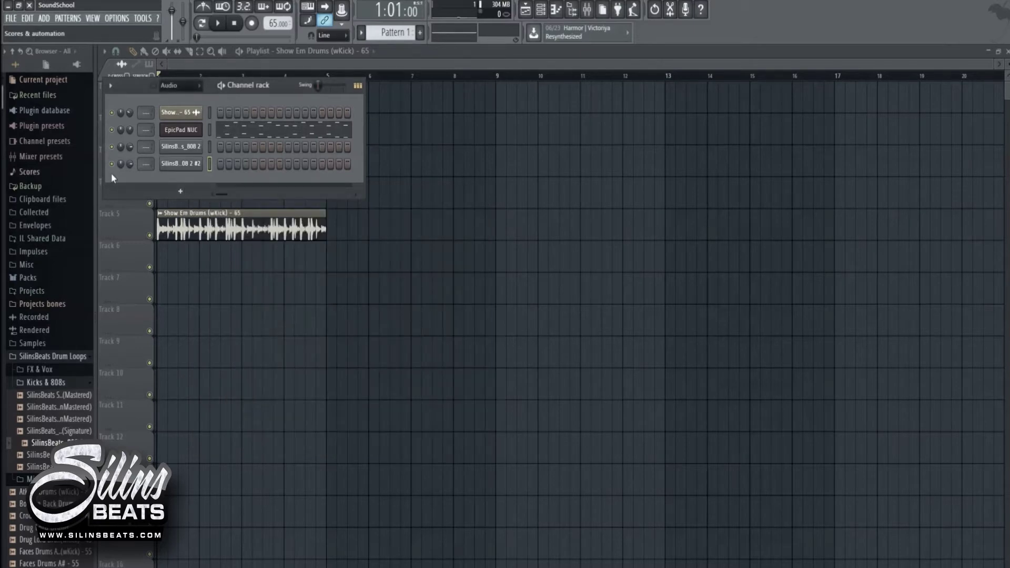
- Open the 808 channel in the piano roll and lengthen the A4 note at bar 1
{"action": "right_click", "coordinate": [191, 171]}
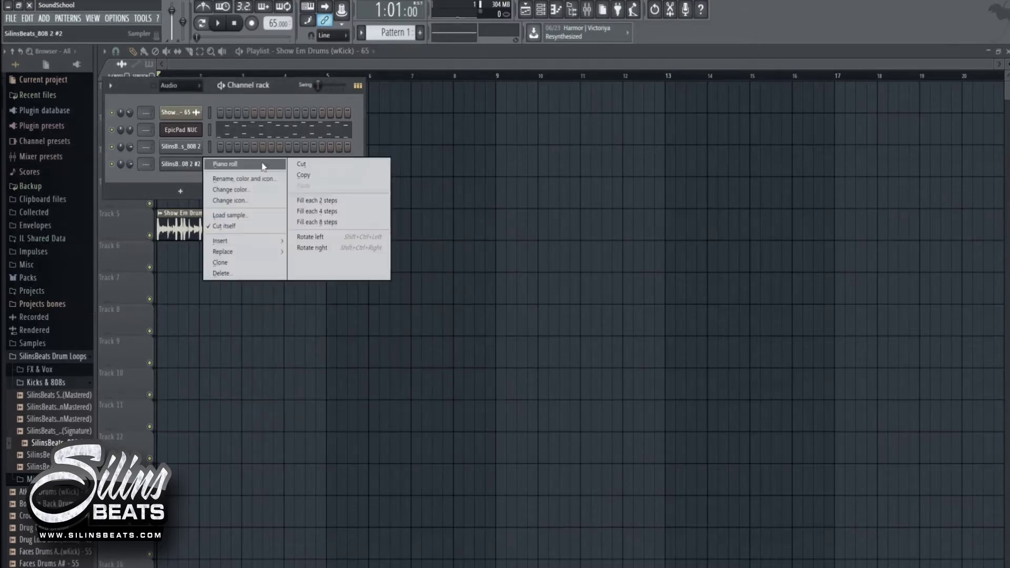
{"action": "left_click", "coordinate": [260, 166]}
{"action": "left_click_drag", "start_coordinate": [131, 349], "coordinate": [189, 352]}
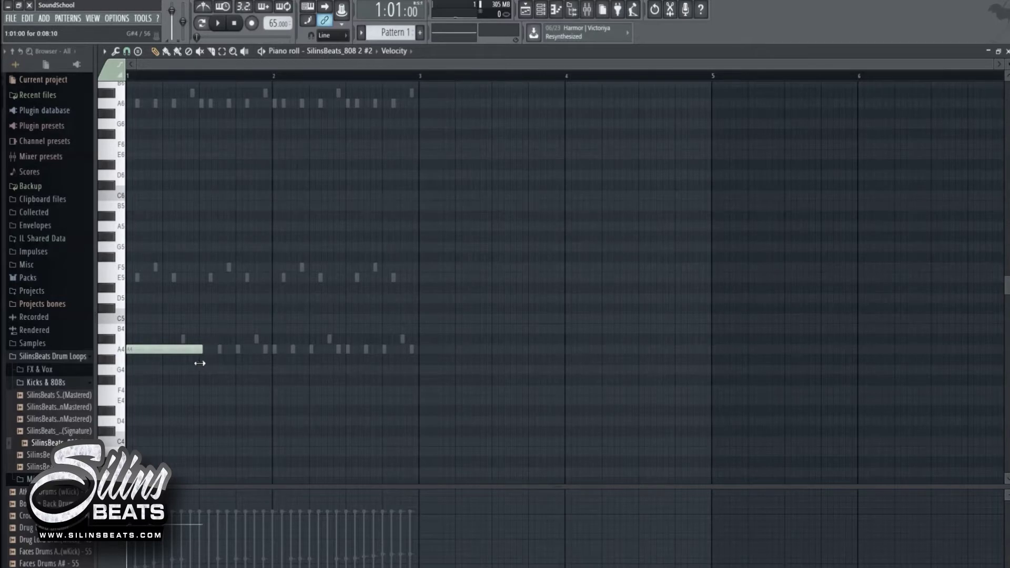
{"action": "key", "text": "space"}
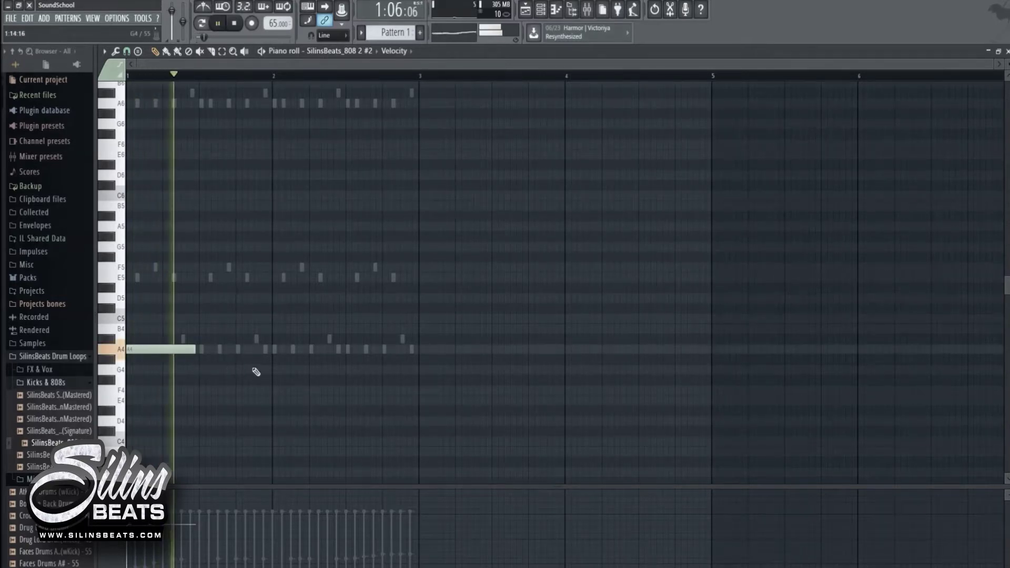
- Try out long A4 bass notes during playback, deleting the ones that don't fit
{"action": "scroll", "coordinate": [260, 362], "scroll_direction": "up", "scroll_amount": 3}
{"action": "left_click", "coordinate": [263, 350]}
{"action": "right_click", "coordinate": [309, 351]}
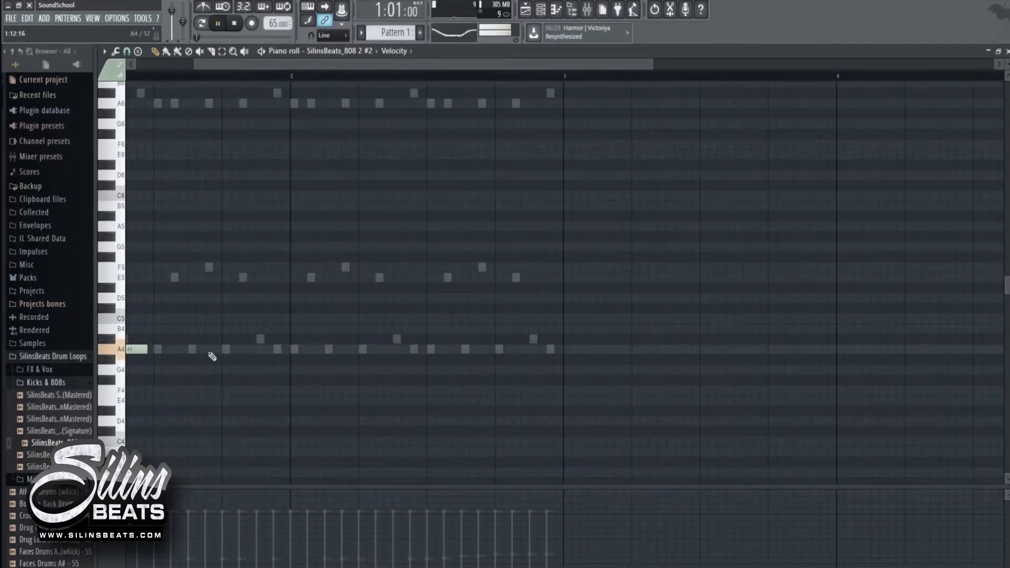
{"action": "left_click", "coordinate": [225, 350]}
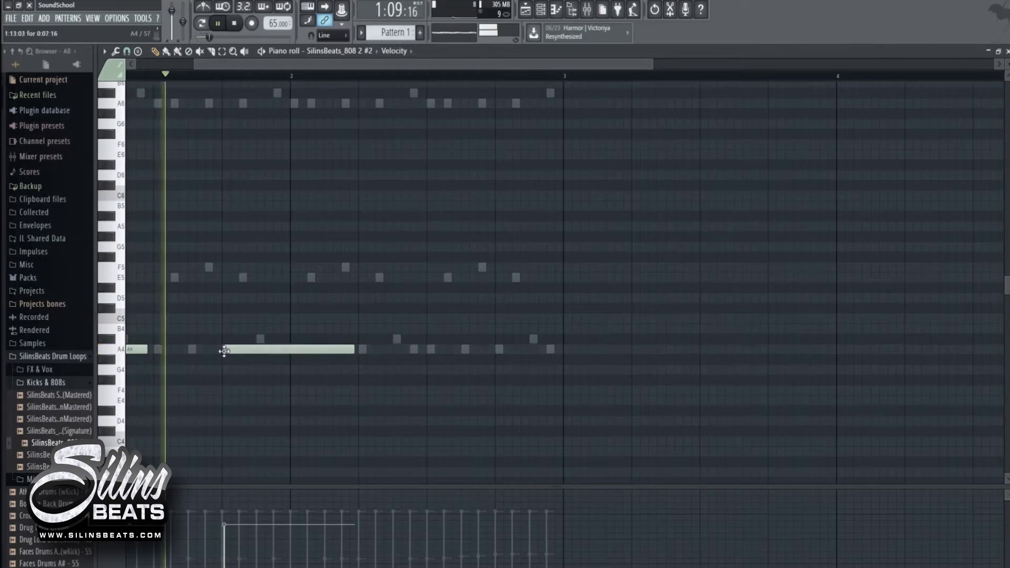
{"action": "key", "text": "space"}
{"action": "right_click", "coordinate": [272, 352]}
- Place the remaining long A4 bass notes across bars 1–2 and set their lengths
{"action": "left_click", "coordinate": [190, 349]}
{"action": "key", "text": "space"}
{"action": "left_click_drag", "start_coordinate": [316, 350], "coordinate": [277, 349]}
{"action": "left_click", "coordinate": [292, 349]}
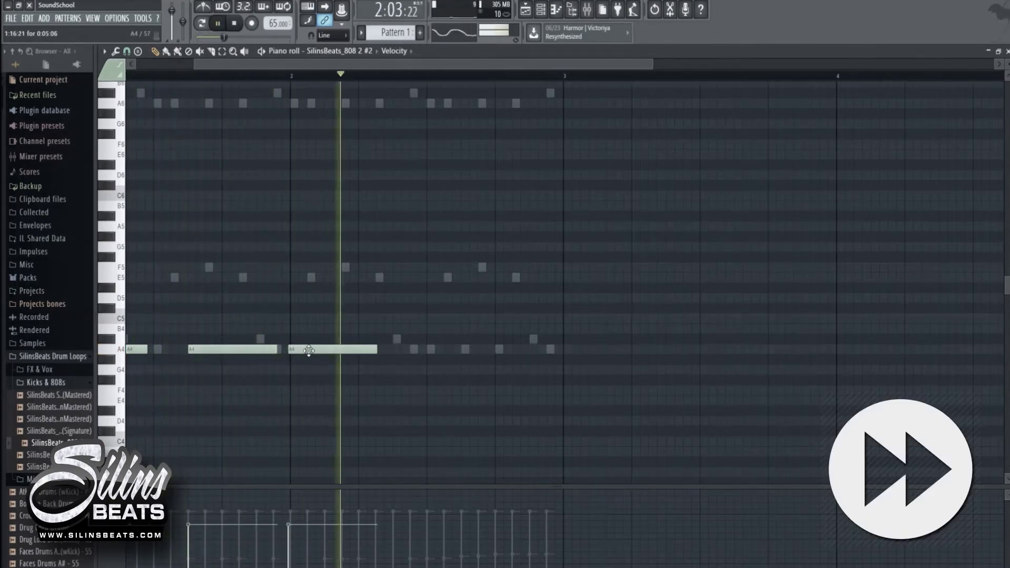
{"action": "left_click", "coordinate": [465, 349]}
{"action": "key", "text": "space"}
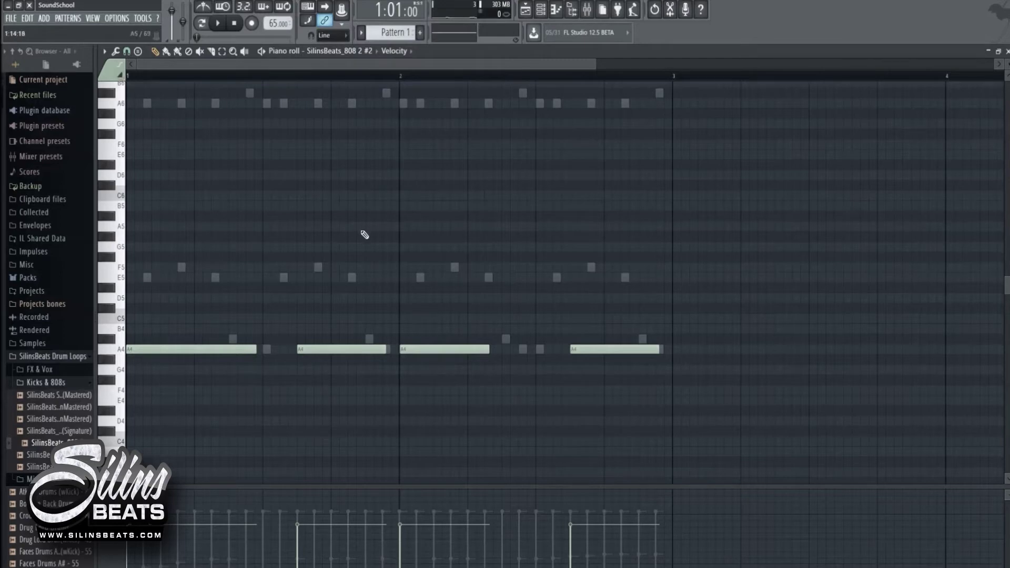
- Add a G#5 note in the gap and shorten it
{"action": "scroll", "coordinate": [365, 232], "scroll_direction": "up", "scroll_amount": 3}
{"action": "left_click", "coordinate": [314, 236]}
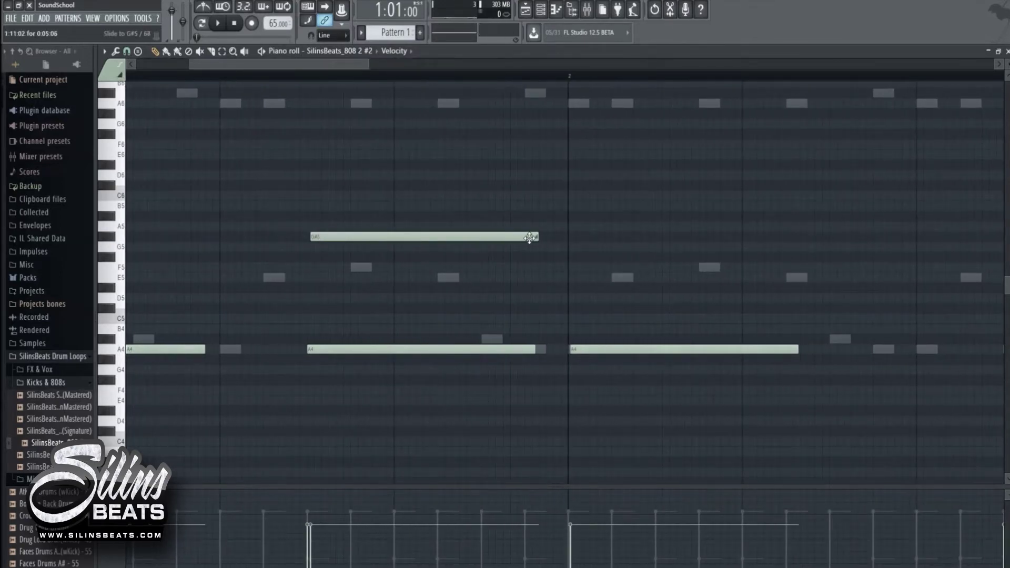
{"action": "left_click_drag", "start_coordinate": [536, 237], "coordinate": [329, 257]}
- Draw an A5 note at bar 1, adjust its length, and audition the slide from later
{"action": "scroll", "coordinate": [234, 248], "scroll_direction": "up", "scroll_amount": 2}
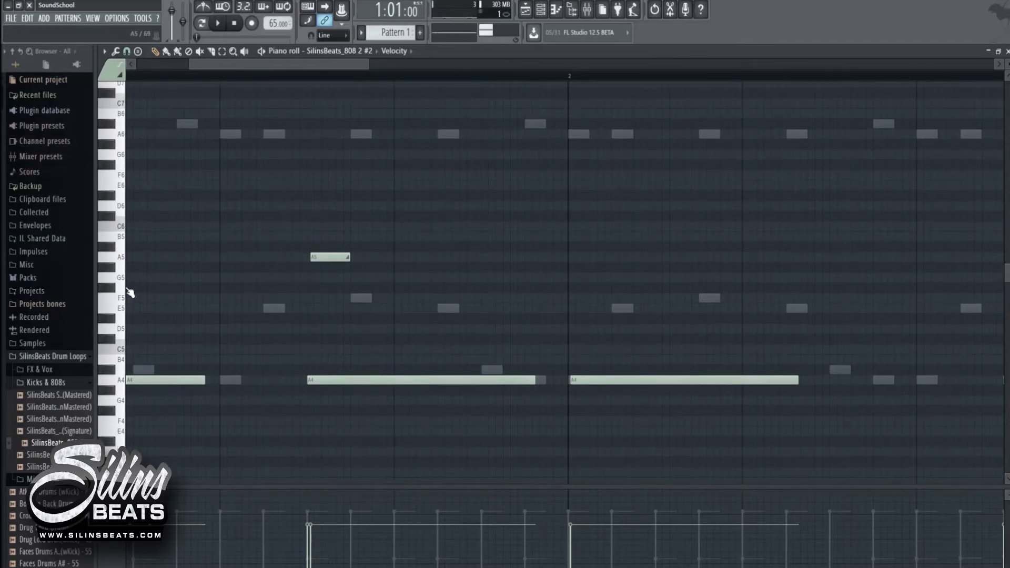
{"action": "left_click", "coordinate": [132, 256]}
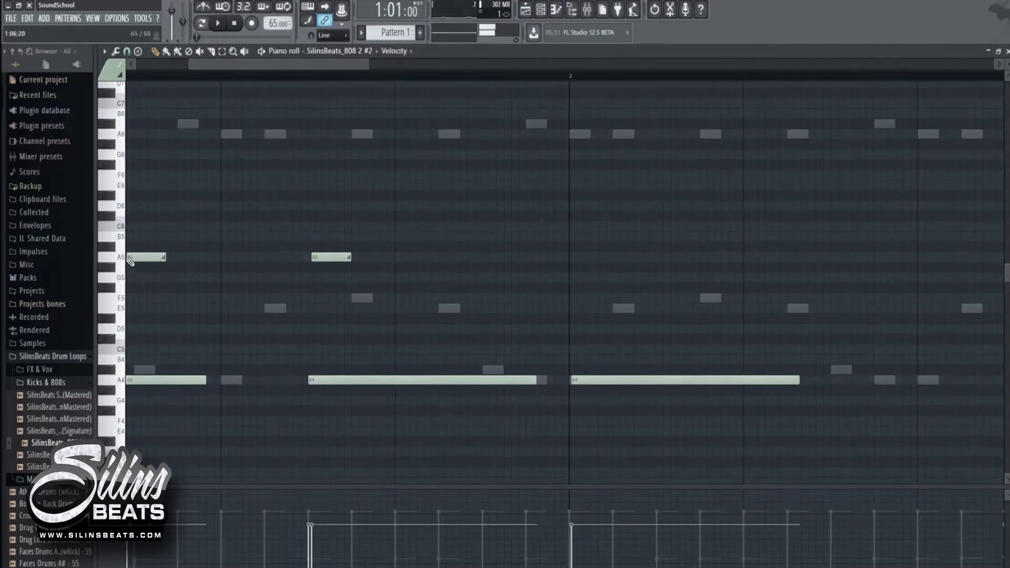
{"action": "scroll", "coordinate": [251, 279], "scroll_direction": "up", "scroll_amount": 3}
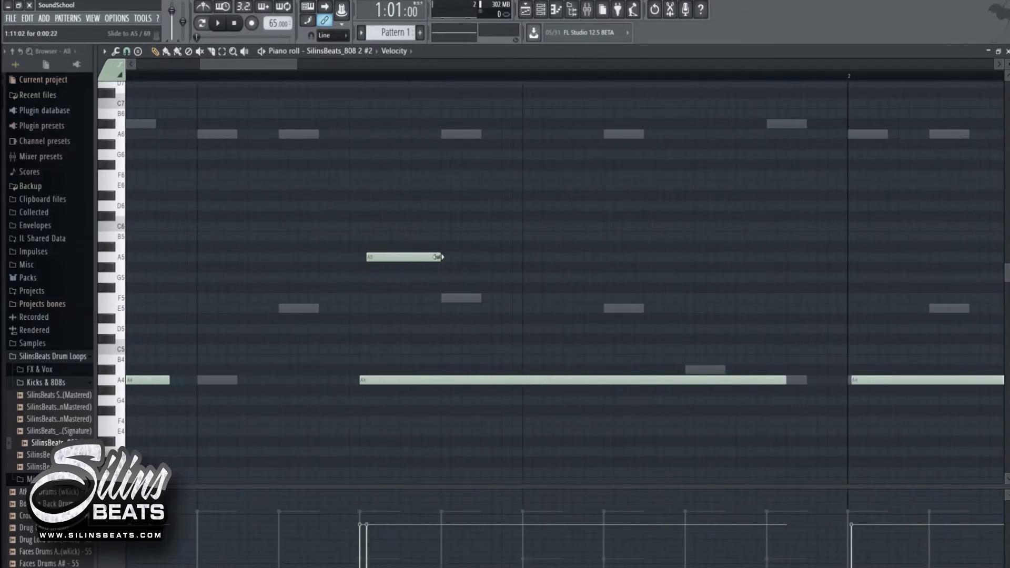
{"action": "left_click_drag", "start_coordinate": [437, 257], "coordinate": [435, 292]}
{"action": "left_click", "coordinate": [248, 80]}
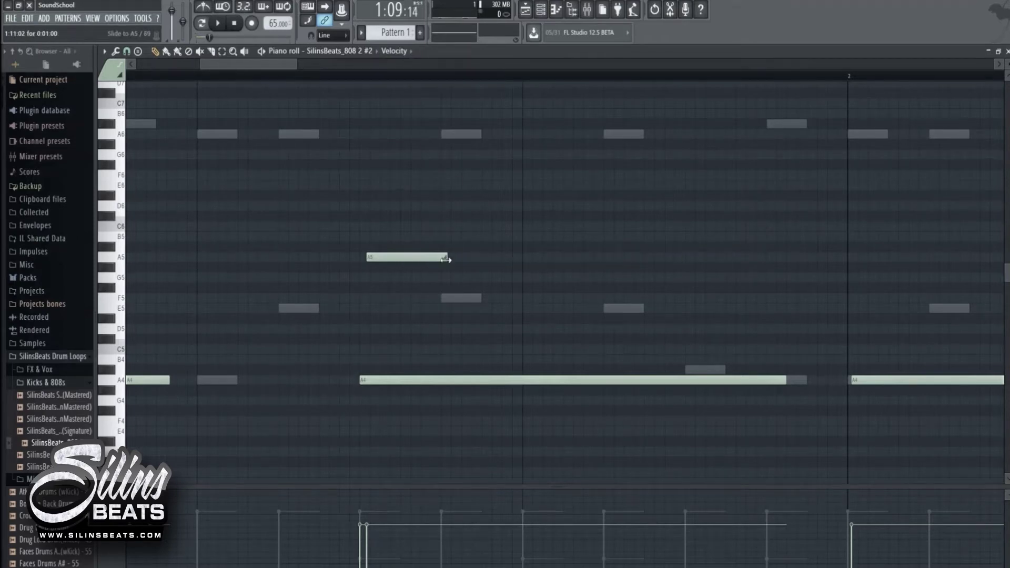
{"action": "left_click_drag", "start_coordinate": [446, 259], "coordinate": [780, 261]}
{"action": "key", "text": "space"}
{"action": "key", "text": "space"}
- Shorten the A5 note, then delete it and a trial E5 slide note
{"action": "key", "text": "space"}
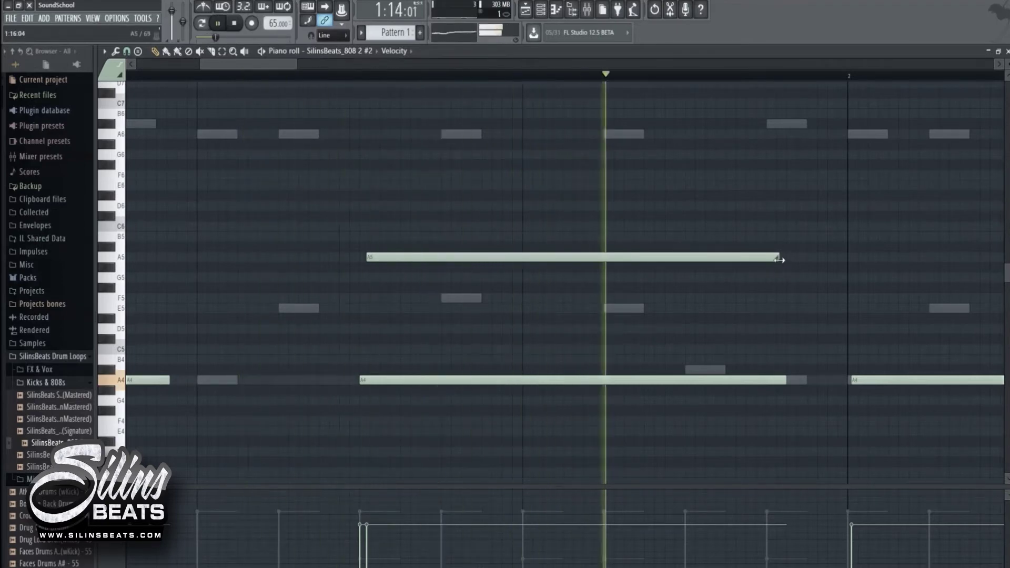
{"action": "key", "text": "space"}
{"action": "left_click_drag", "start_coordinate": [779, 255], "coordinate": [391, 280]}
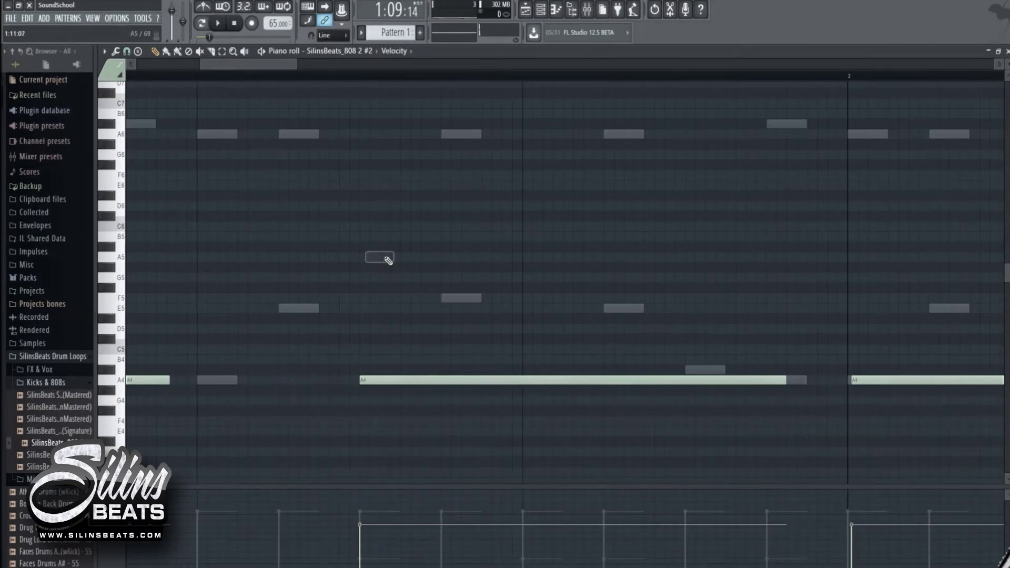
{"action": "right_click", "coordinate": [383, 259]}
{"action": "left_click", "coordinate": [386, 308]}
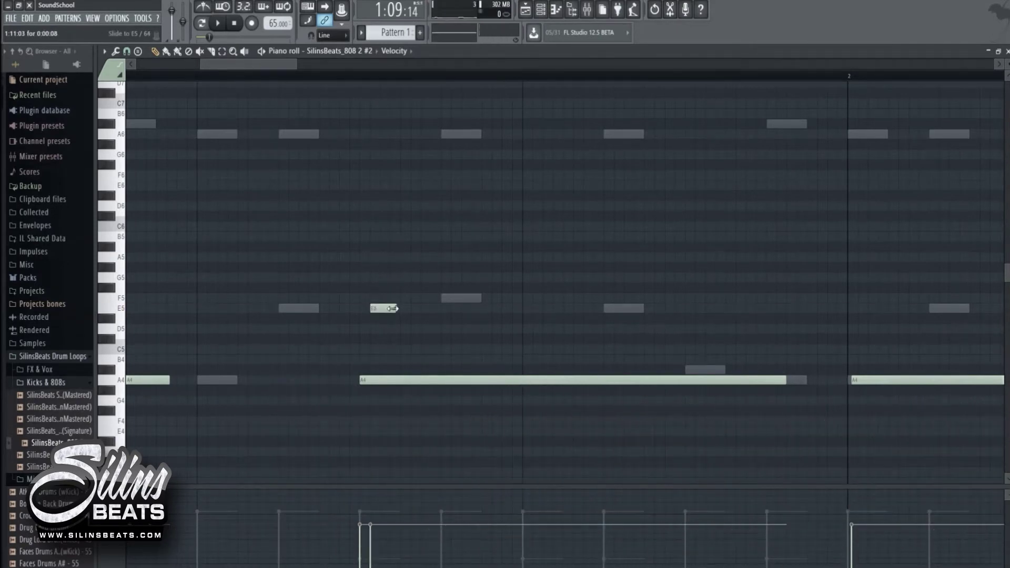
{"action": "right_click", "coordinate": [389, 309]}
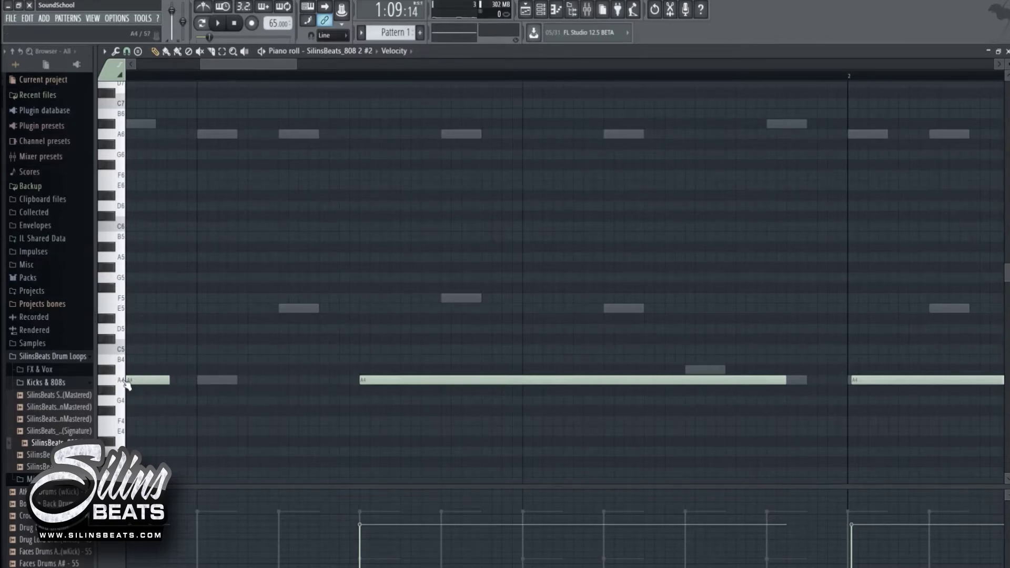
- Replace a trial B5 note with a short A5 slide note and audition it
{"action": "left_click", "coordinate": [348, 235]}
{"action": "right_click", "coordinate": [347, 236]}
{"action": "left_click", "coordinate": [381, 257]}
{"action": "key", "text": "space"}
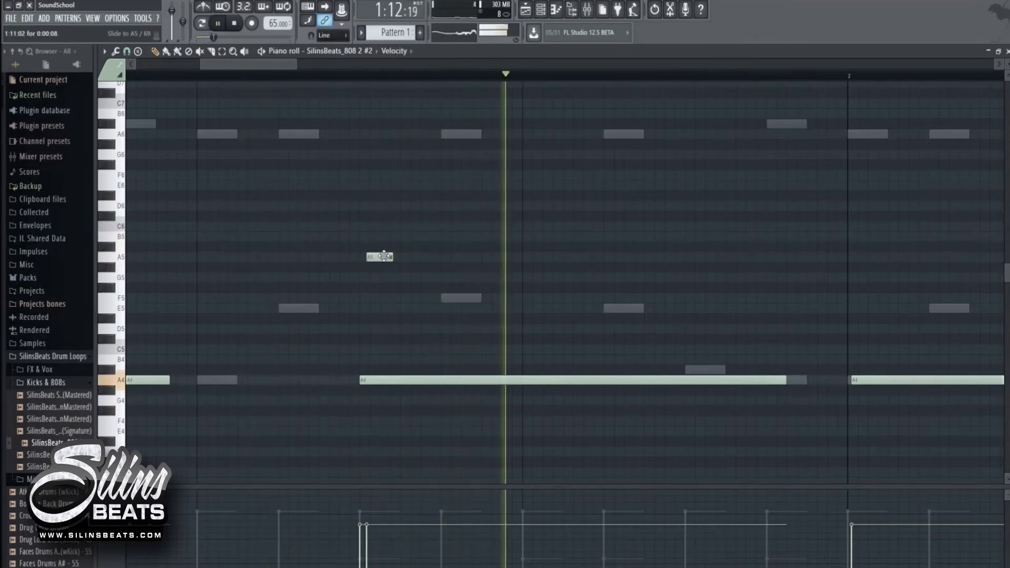
{"action": "key", "text": "space"}
- Play the pattern again to check the slides, then zoom the piano roll out
{"action": "scroll", "coordinate": [591, 327], "scroll_direction": "down", "scroll_amount": 1}
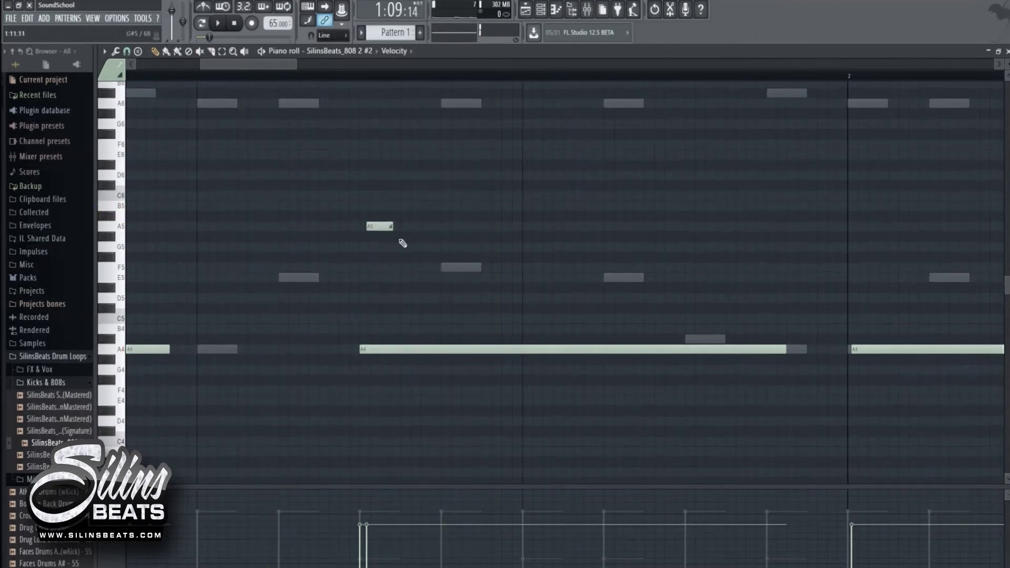
{"action": "scroll", "coordinate": [403, 243], "scroll_direction": "down", "scroll_amount": 2}
{"action": "left_click_drag", "start_coordinate": [373, 80], "coordinate": [444, 158]}
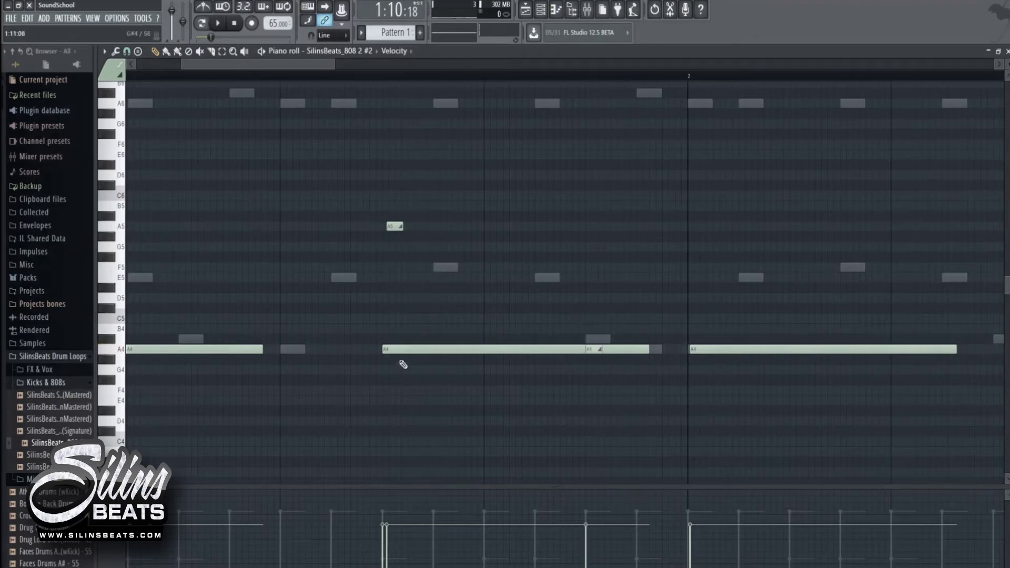
{"action": "scroll", "coordinate": [401, 361], "scroll_direction": "down", "scroll_amount": 3}
{"action": "key", "text": "space"}
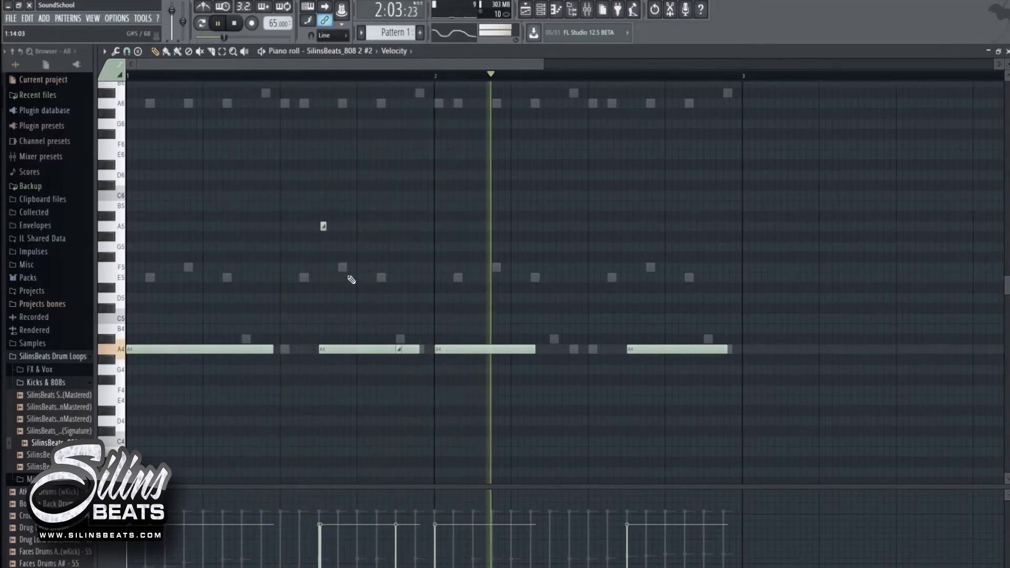
{"action": "key", "text": "space"}
{"action": "scroll", "coordinate": [318, 273], "scroll_direction": "down", "scroll_amount": 3}
{"action": "scroll", "coordinate": [393, 296], "scroll_direction": "up", "scroll_amount": 2}
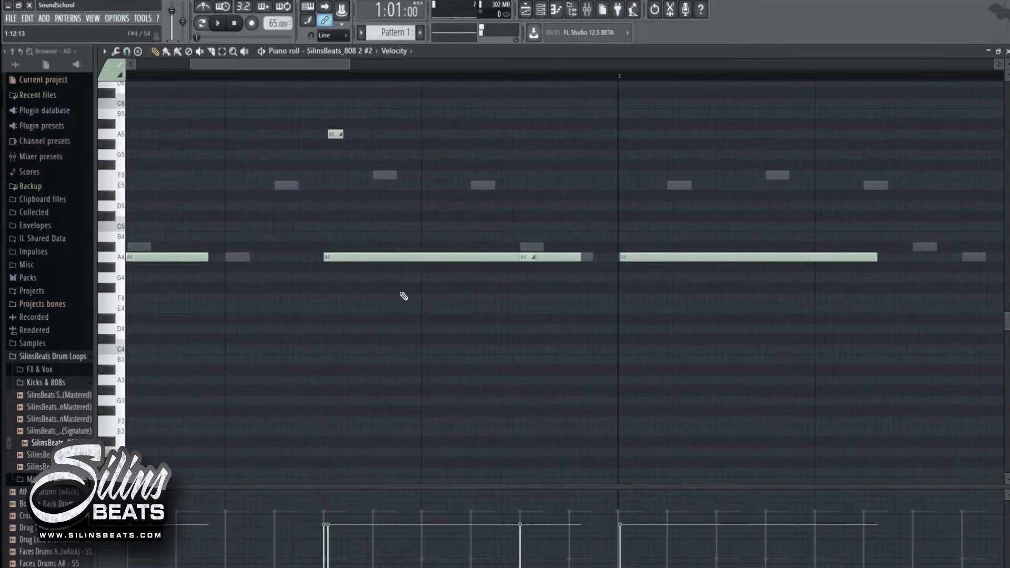
- Shorten the long A4 note and add two more equal A4 notes after it
{"action": "scroll", "coordinate": [774, 333], "scroll_direction": "down", "scroll_amount": 3}
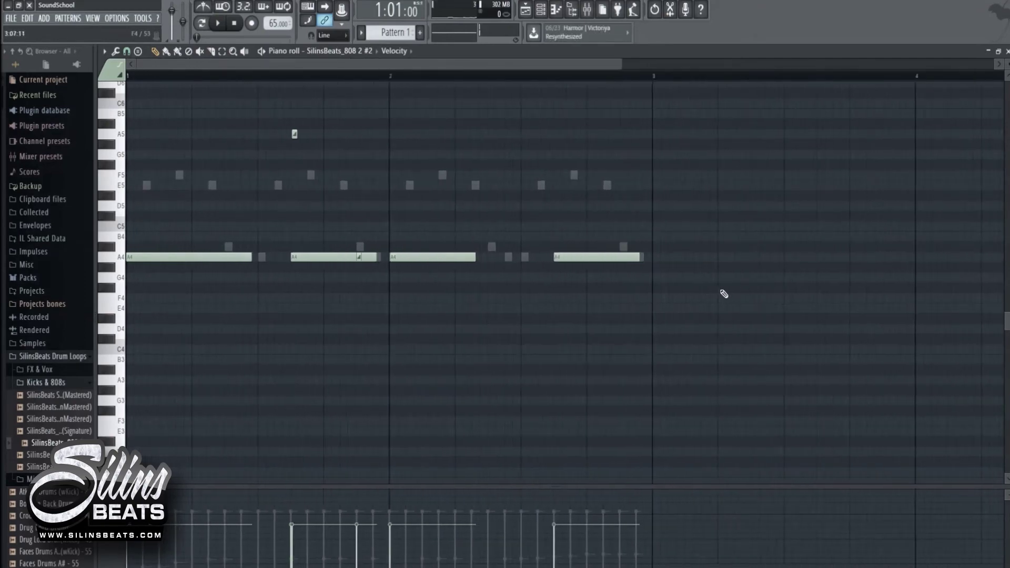
{"action": "scroll", "coordinate": [496, 266], "scroll_direction": "up", "scroll_amount": 4}
{"action": "left_click_drag", "start_coordinate": [501, 259], "coordinate": [337, 286]}
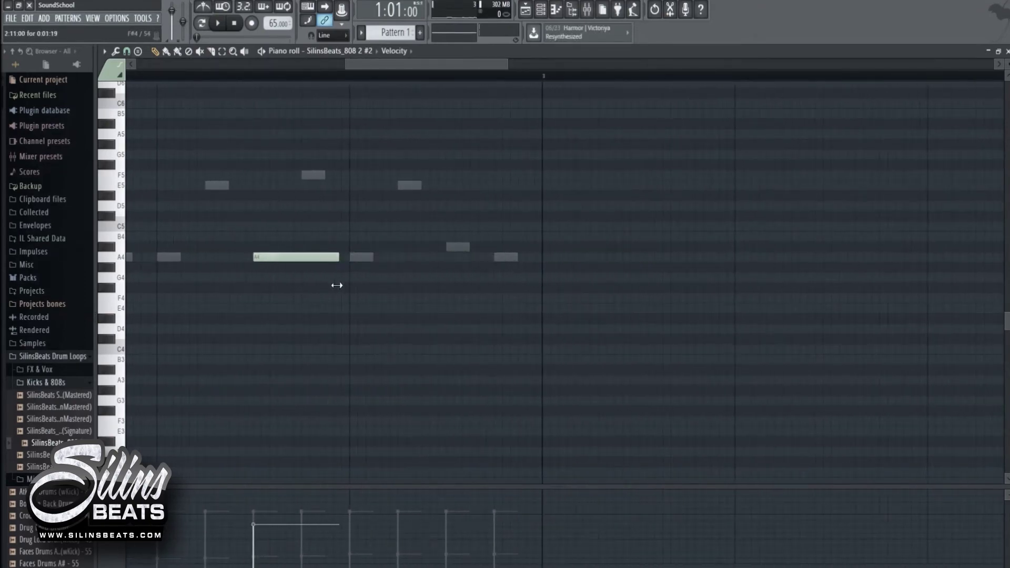
{"action": "left_click", "coordinate": [362, 258]}
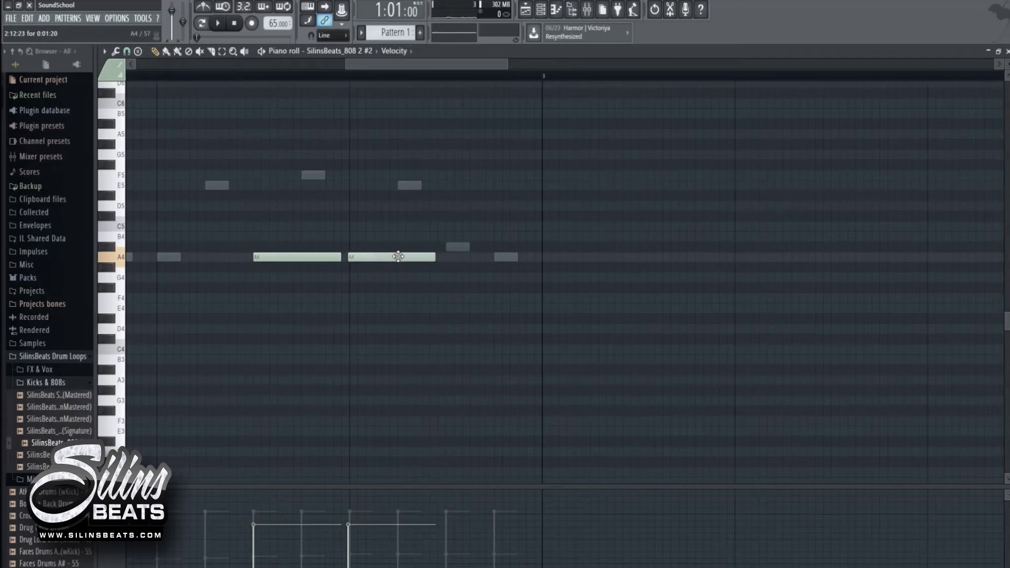
{"action": "left_click_drag", "start_coordinate": [399, 257], "coordinate": [402, 257]}
{"action": "left_click", "coordinate": [448, 257]}
{"action": "left_click_drag", "start_coordinate": [463, 258], "coordinate": [458, 259]}
- Add a short A6 slide over the second A4 note and an A5 slide over the third
{"action": "scroll", "coordinate": [389, 297], "scroll_direction": "up", "scroll_amount": 3}
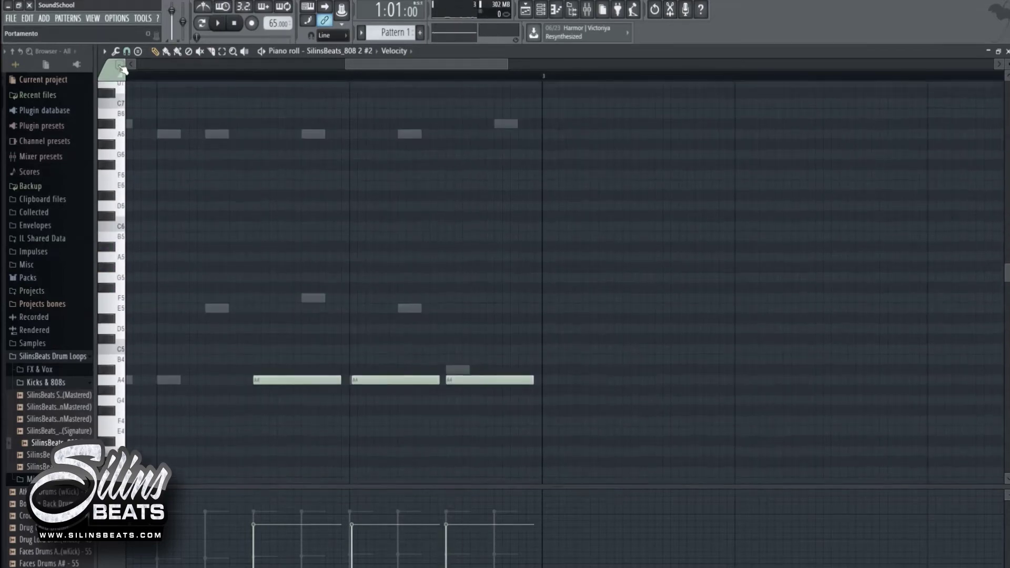
{"action": "scroll", "coordinate": [383, 279], "scroll_direction": "up", "scroll_amount": 1}
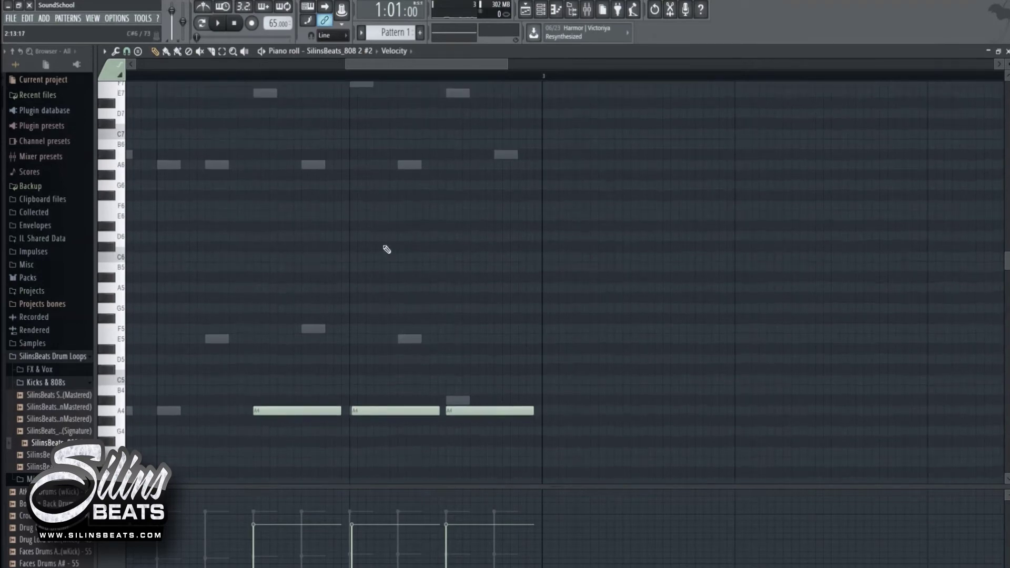
{"action": "left_click", "coordinate": [353, 174]}
{"action": "scroll", "coordinate": [391, 198], "scroll_direction": "up", "scroll_amount": 1}
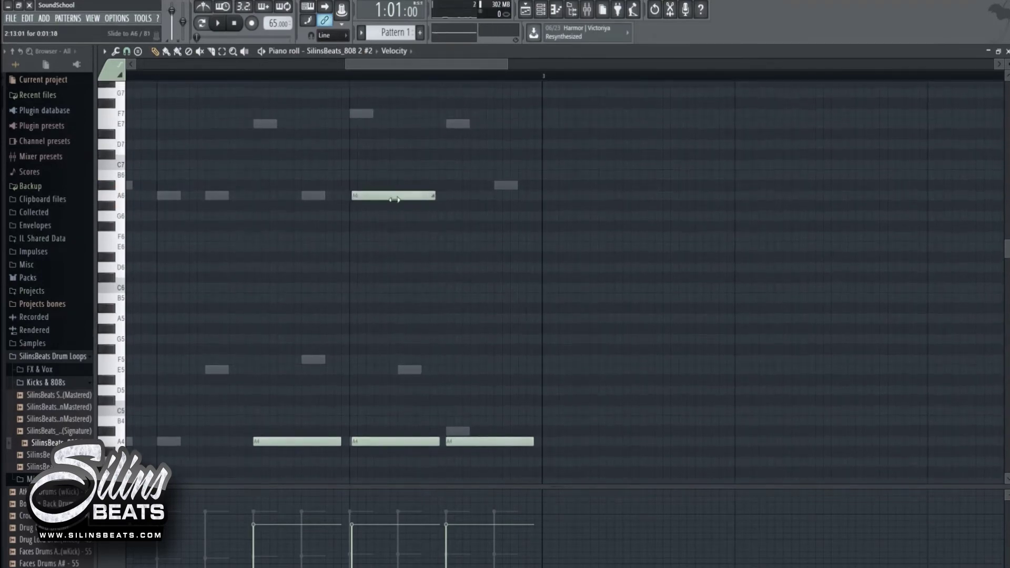
{"action": "left_click_drag", "start_coordinate": [394, 199], "coordinate": [363, 215]}
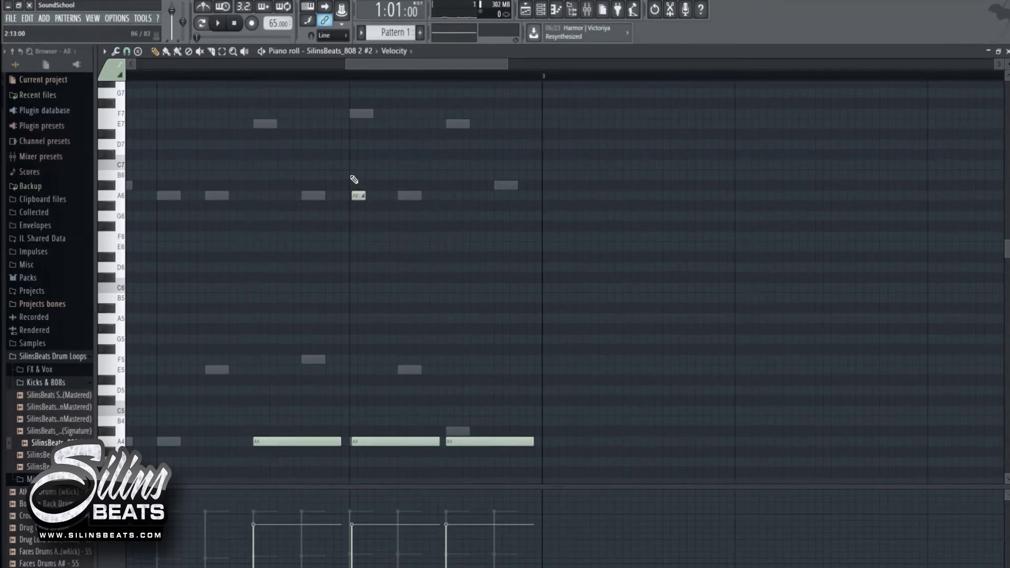
{"action": "key", "text": "space"}
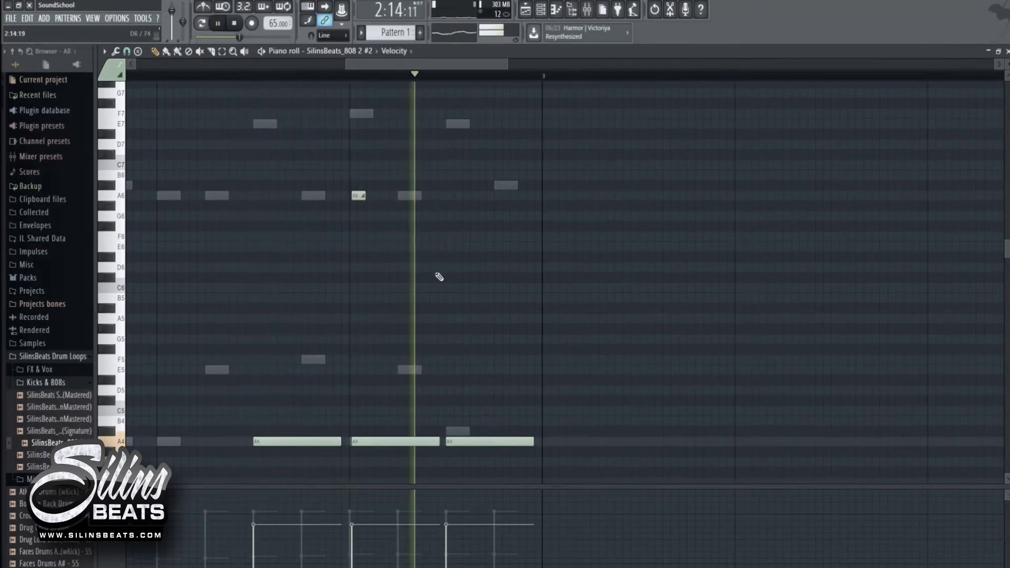
{"action": "key", "text": "space"}
{"action": "left_click", "coordinate": [445, 319]}
{"action": "left_click_drag", "start_coordinate": [451, 319], "coordinate": [452, 318]}
{"action": "scroll", "coordinate": [363, 337], "scroll_direction": "down", "scroll_amount": 2}
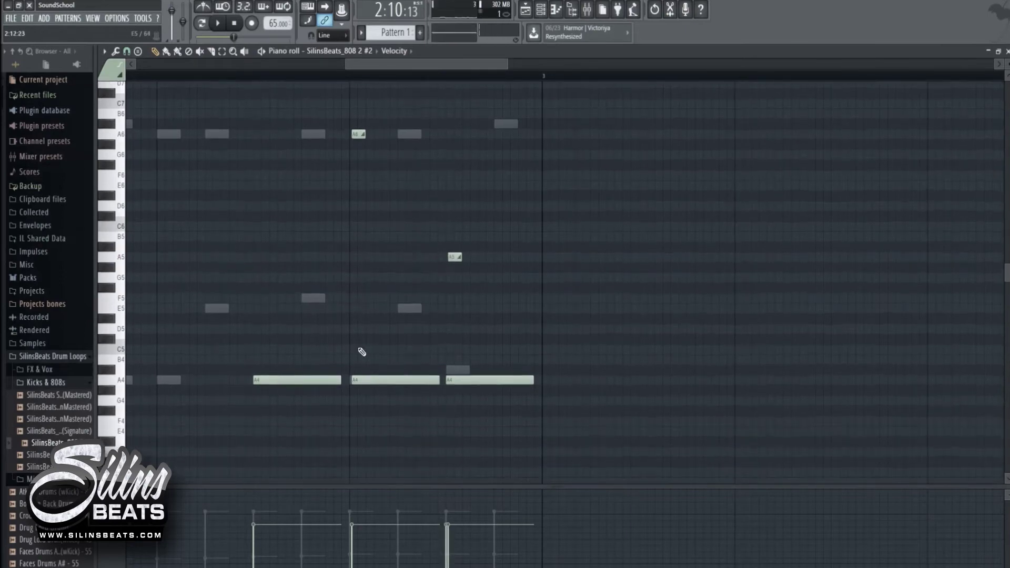
{"action": "scroll", "coordinate": [359, 352], "scroll_direction": "up", "scroll_amount": 3, "text": "ctrl"}
{"action": "left_click_drag", "start_coordinate": [383, 376], "coordinate": [367, 378]}
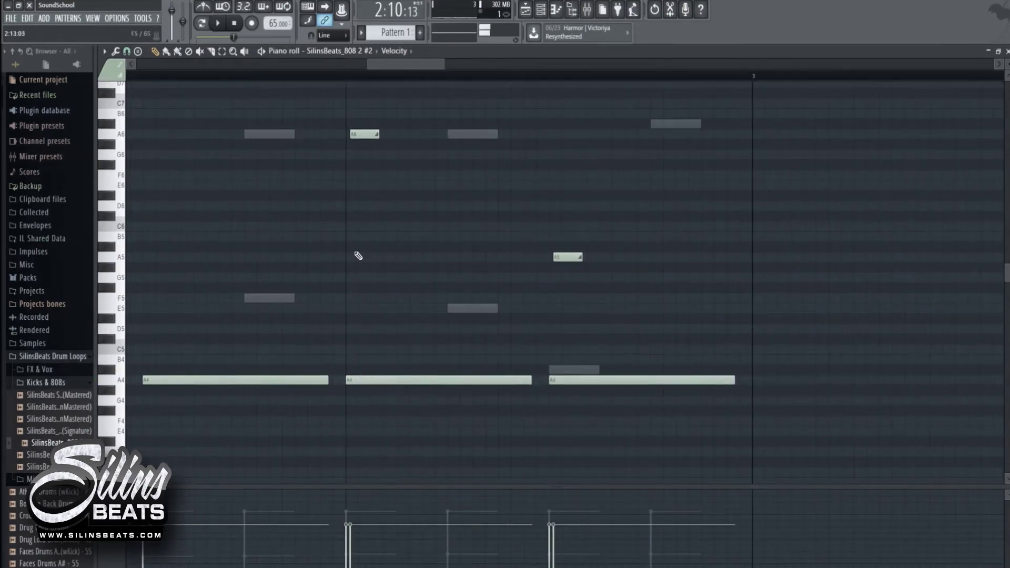
{"action": "scroll", "coordinate": [358, 253], "scroll_direction": "up", "scroll_amount": 2}
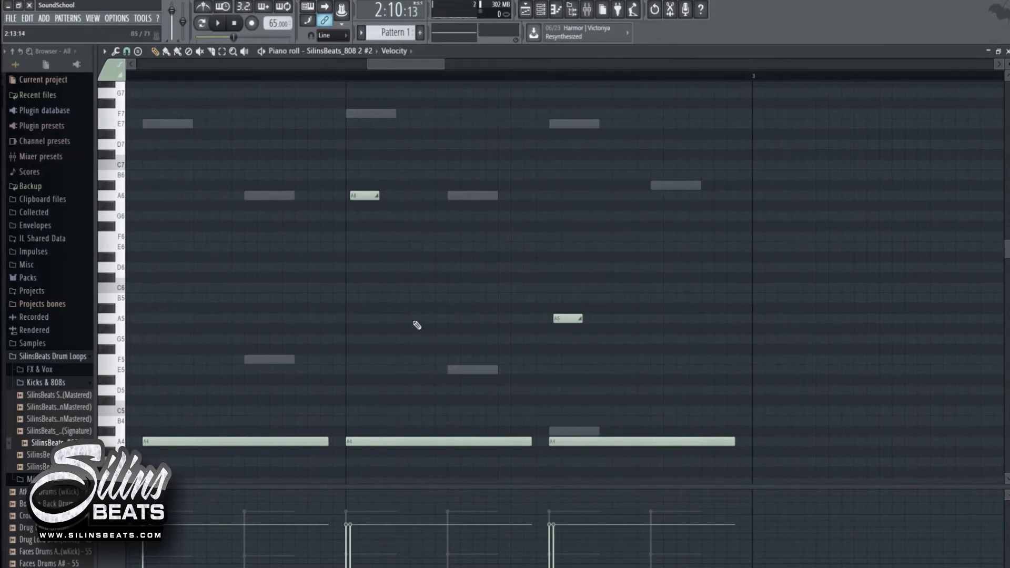
{"action": "right_click", "coordinate": [396, 441]}
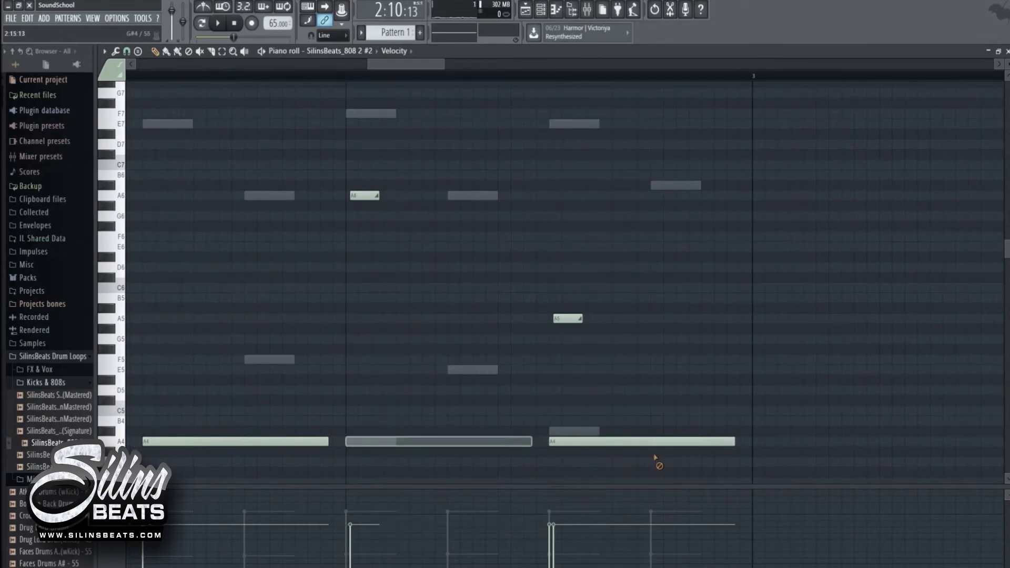
{"action": "right_click", "coordinate": [654, 442]}
{"action": "key", "text": "space"}
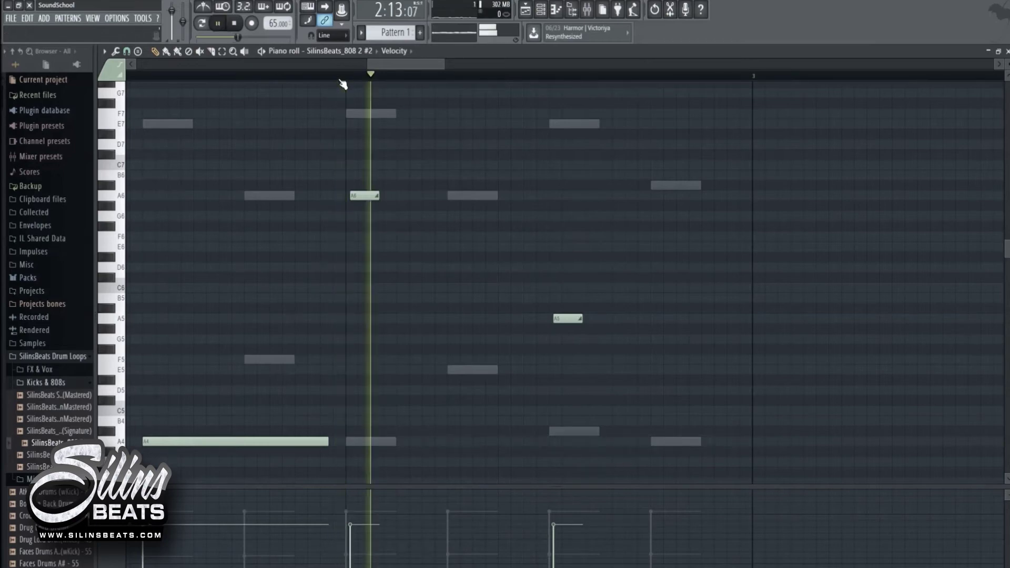
{"action": "key", "text": "space"}
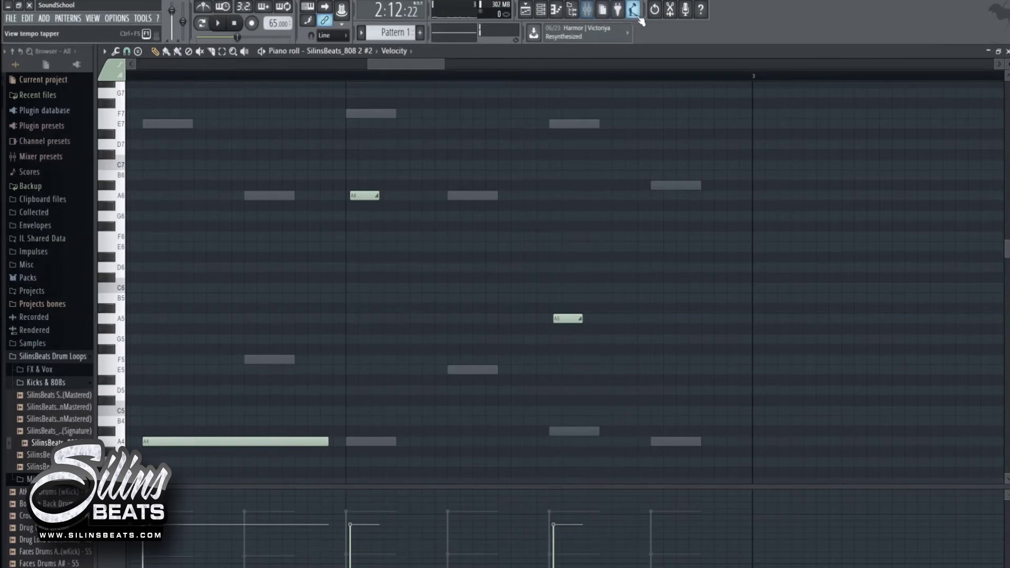
{"action": "key", "text": "ctrl+z"}
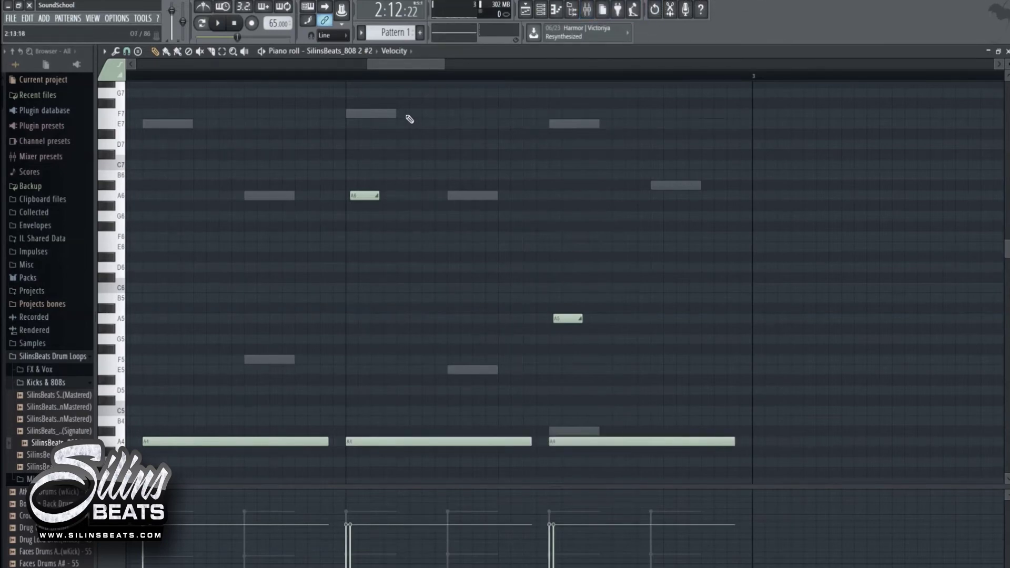
{"action": "key", "text": "space"}
{"action": "key", "text": "space"}
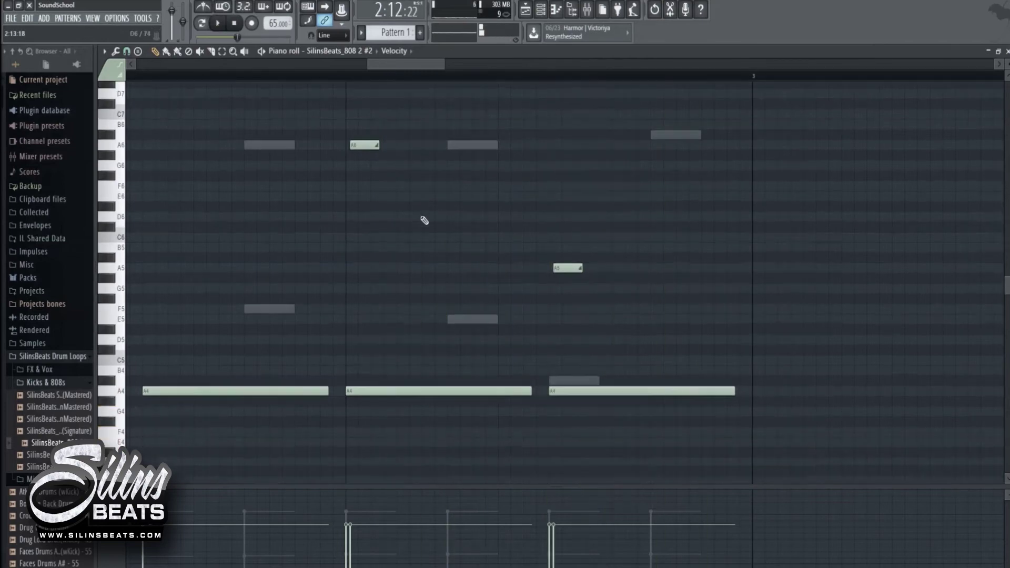
{"action": "scroll", "coordinate": [453, 234], "scroll_direction": "down", "scroll_amount": 5}
{"action": "scroll", "coordinate": [461, 244], "scroll_direction": "down", "scroll_amount": 6}
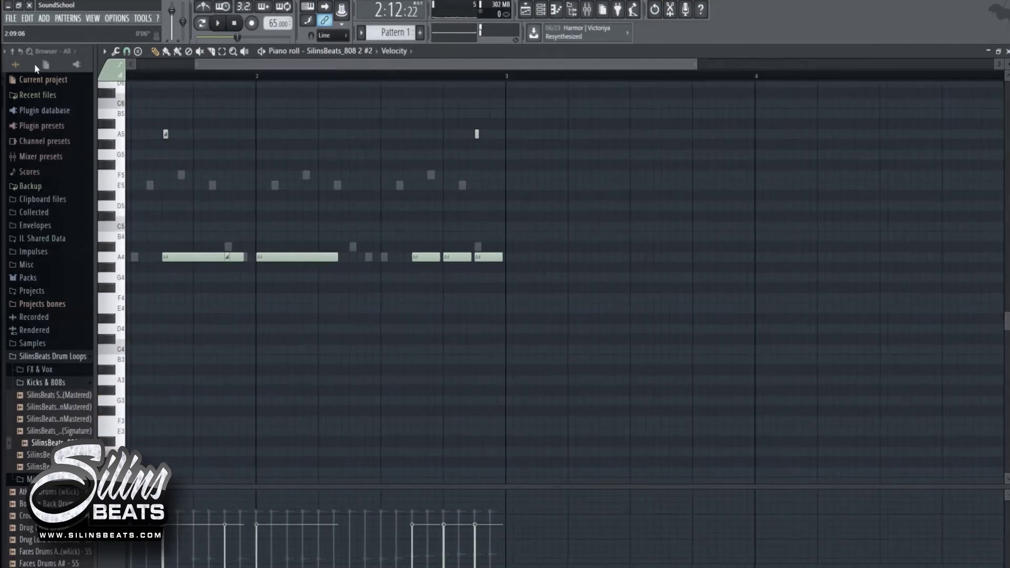
- Draw a new A5 note and nudge it slightly earlier while auditioning
{"action": "scroll", "coordinate": [158, 86], "scroll_direction": "up", "scroll_amount": 3}
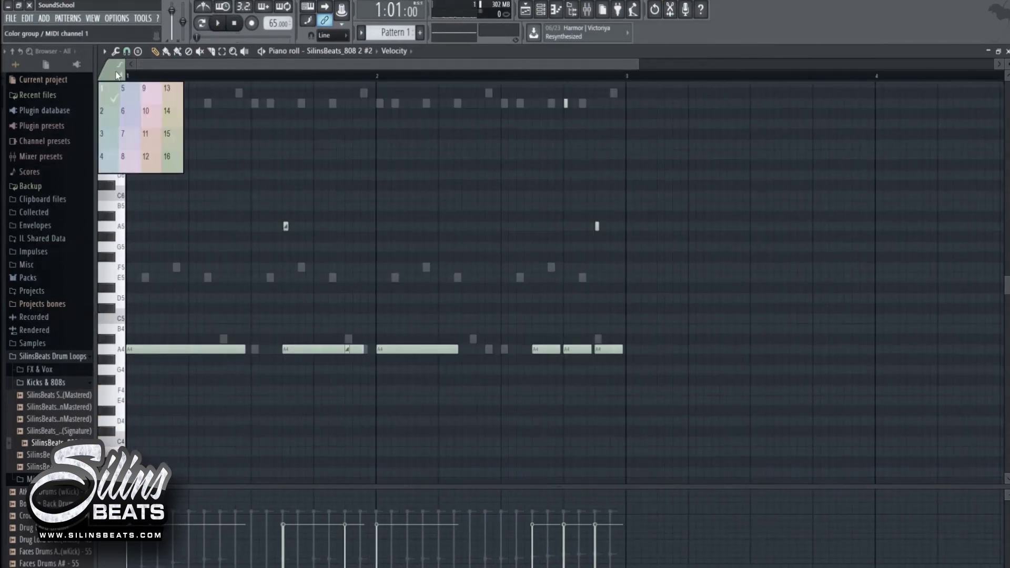
{"action": "left_click_drag", "start_coordinate": [246, 238], "coordinate": [247, 226]}
{"action": "key", "text": "space"}
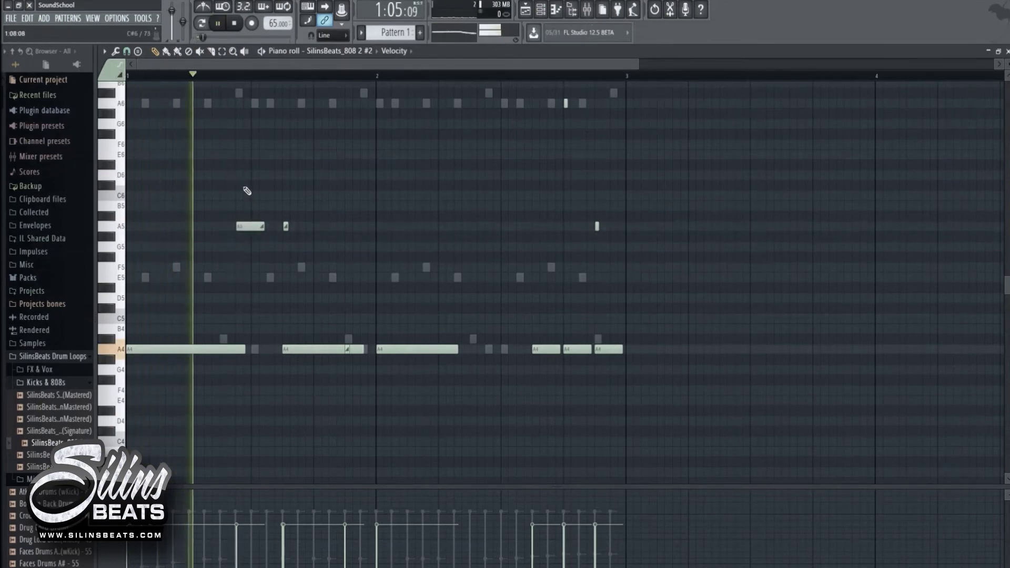
{"action": "left_click_drag", "start_coordinate": [256, 227], "coordinate": [242, 226]}
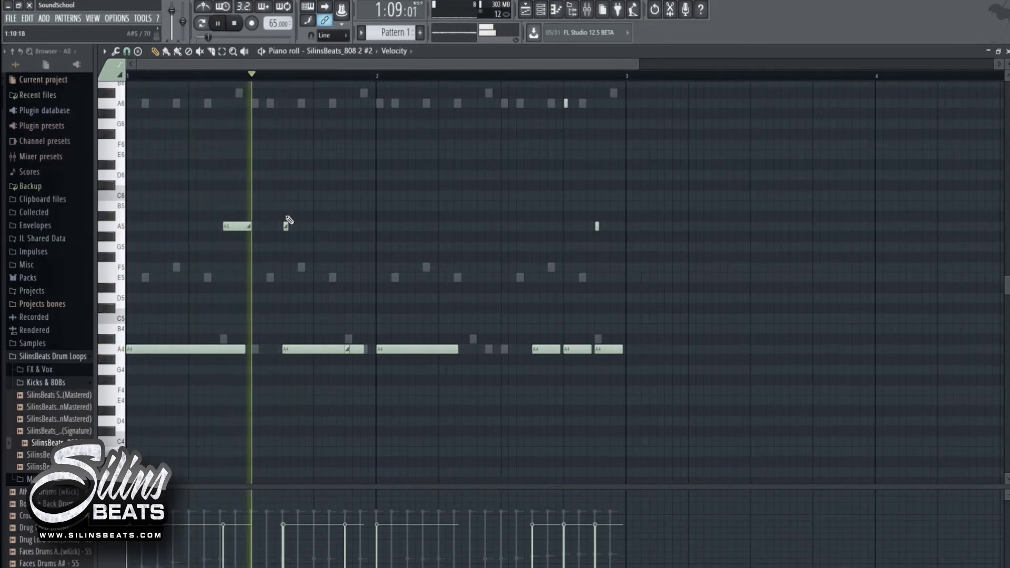
- Add a short F4 note in bar 2 and an A#4 slide above the first A4
{"action": "left_click", "coordinate": [443, 392]}
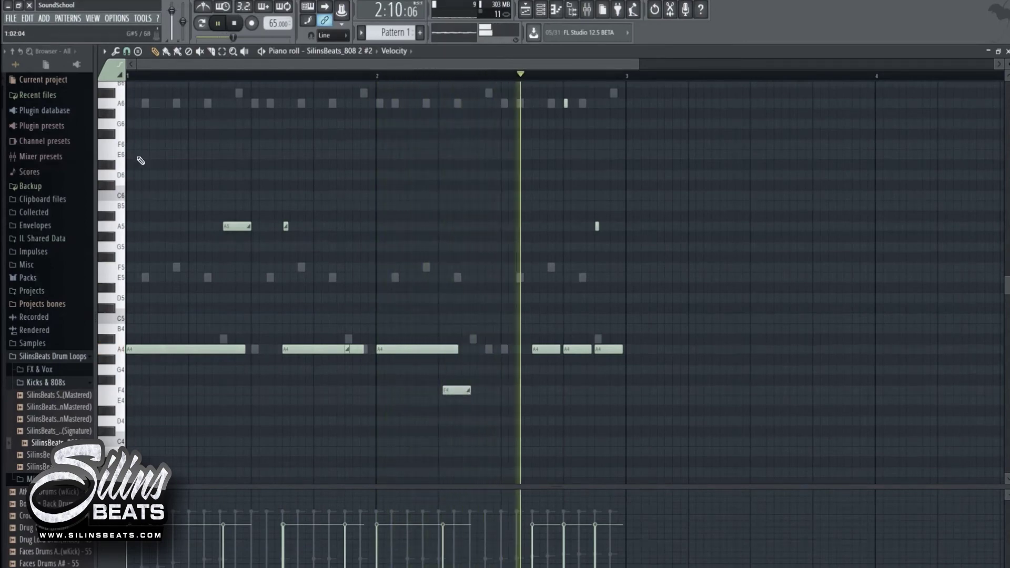
{"action": "left_click", "coordinate": [191, 339]}
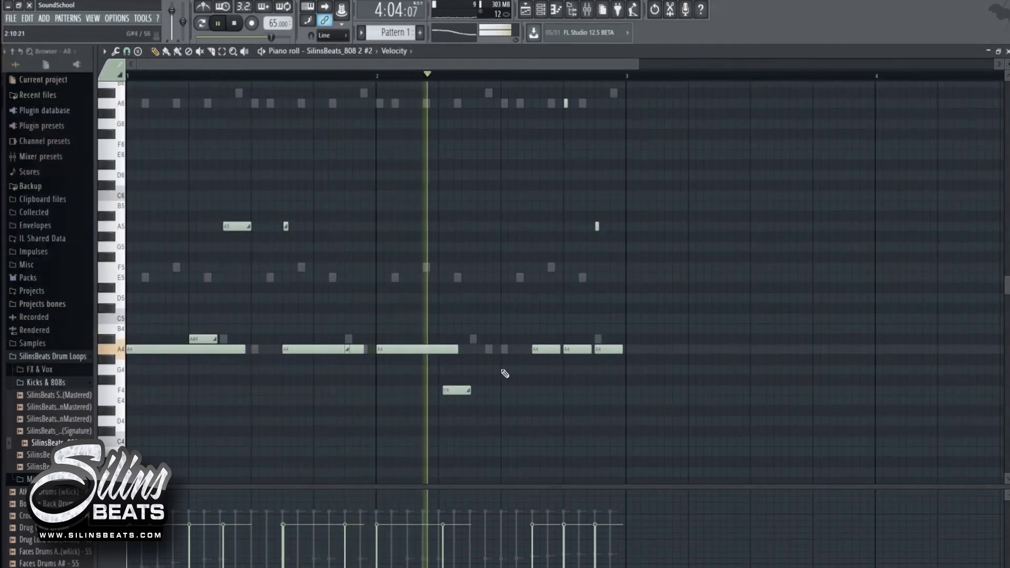
{"action": "scroll", "coordinate": [540, 368], "scroll_direction": "up", "scroll_amount": 3}
- Add a new A5 note late in bar 2 and shorten it
{"action": "key", "text": "space"}
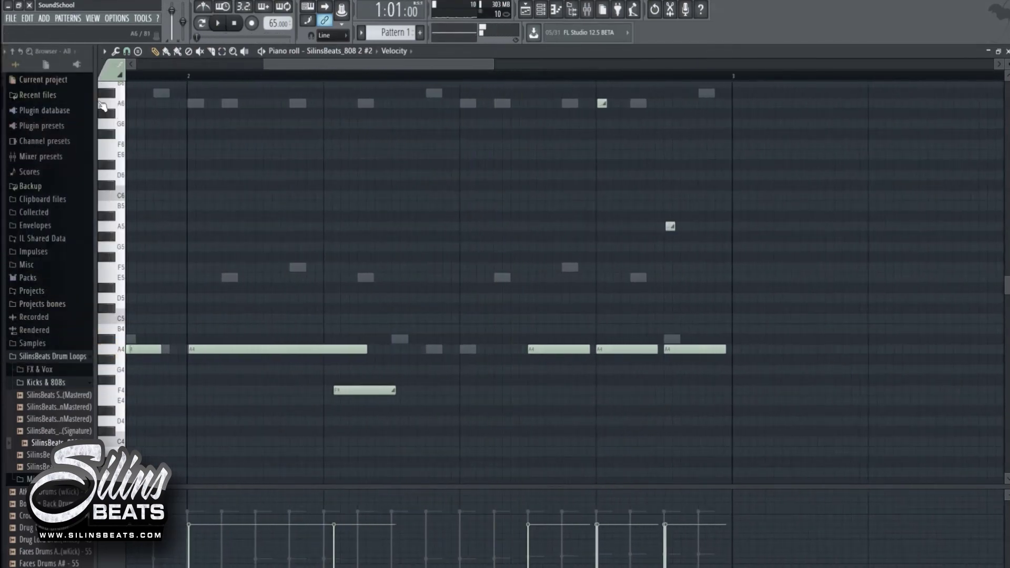
{"action": "scroll", "coordinate": [480, 266], "scroll_direction": "up", "scroll_amount": 3}
{"action": "left_click", "coordinate": [440, 227]}
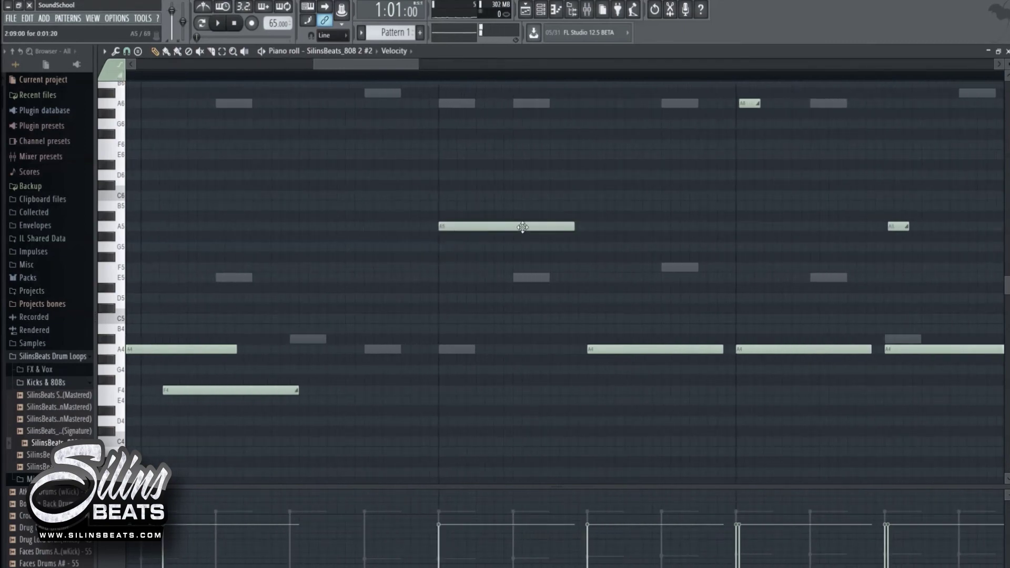
{"action": "left_click_drag", "start_coordinate": [576, 227], "coordinate": [460, 237]}
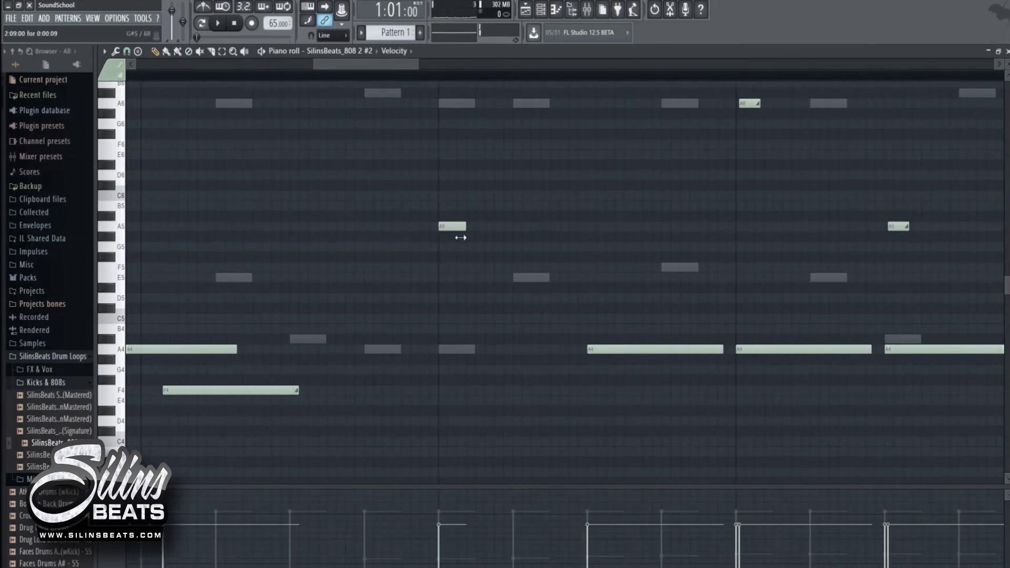
- Change the grid snap resolution and add another short A5 note
{"action": "left_click", "coordinate": [105, 51]}
{"action": "mouse_move", "coordinate": [134, 133]}
{"action": "left_click", "coordinate": [187, 258]}
{"action": "left_click", "coordinate": [538, 227]}
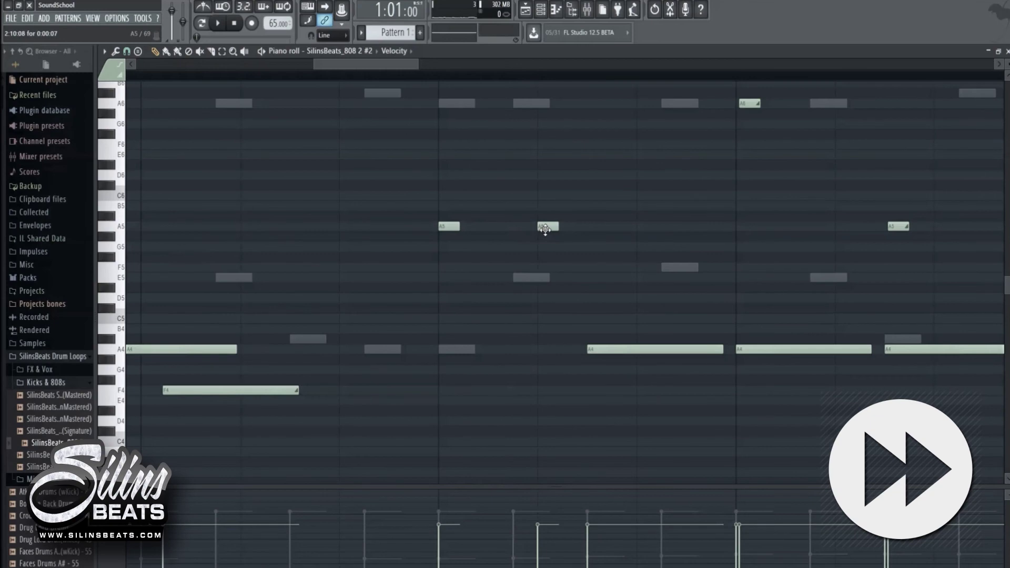
{"action": "key", "text": "space"}
- Pick a different snap resolution and add a third short A5 note between the others
{"action": "key", "text": "space"}
{"action": "left_click", "coordinate": [105, 51]}
{"action": "mouse_move", "coordinate": [131, 135]}
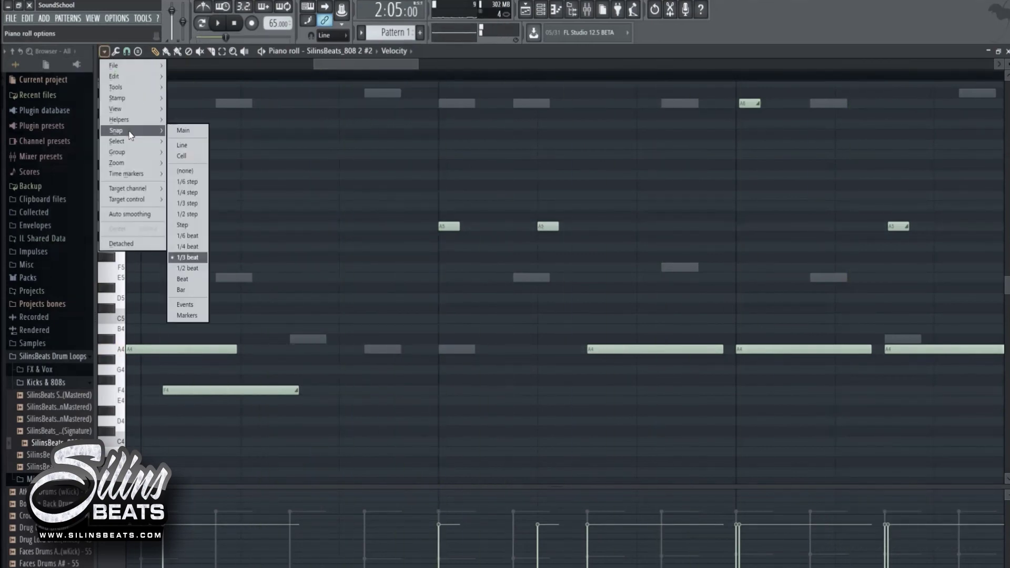
{"action": "left_click", "coordinate": [188, 236]}
{"action": "left_click", "coordinate": [492, 226]}
{"action": "key", "text": "space"}
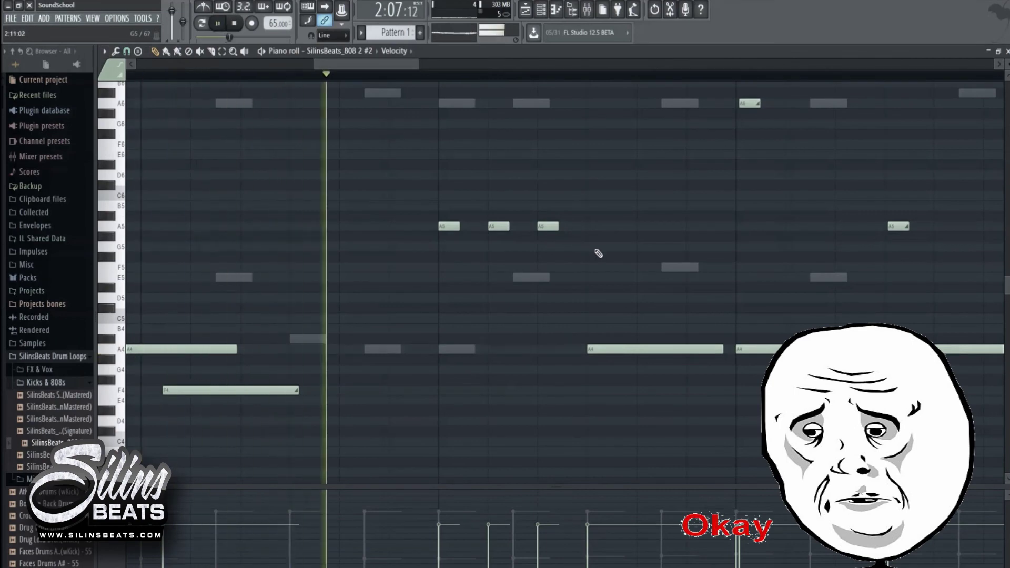
{"action": "scroll", "coordinate": [599, 253], "scroll_direction": "down", "scroll_amount": 4}
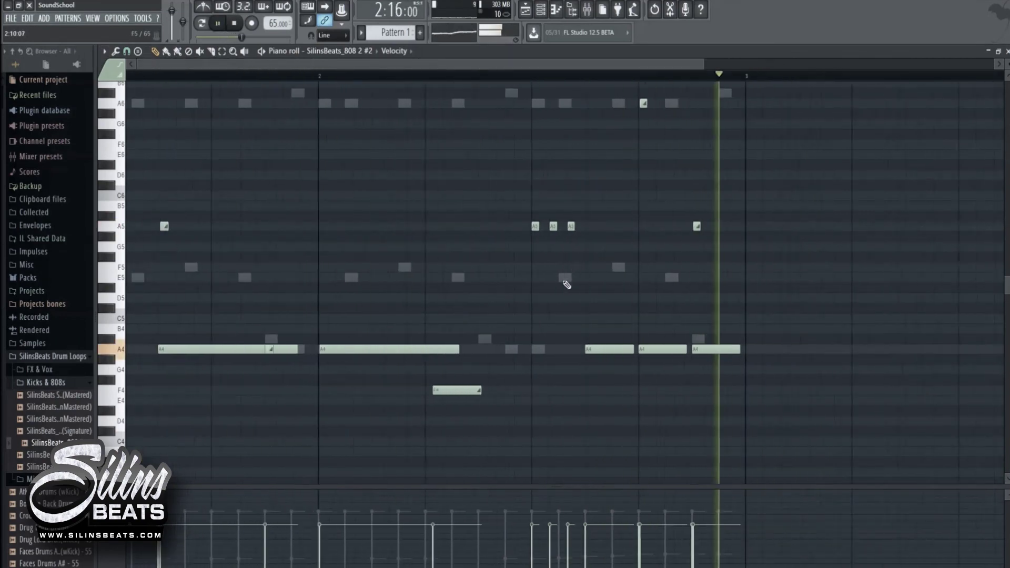
{"action": "key", "text": "space"}
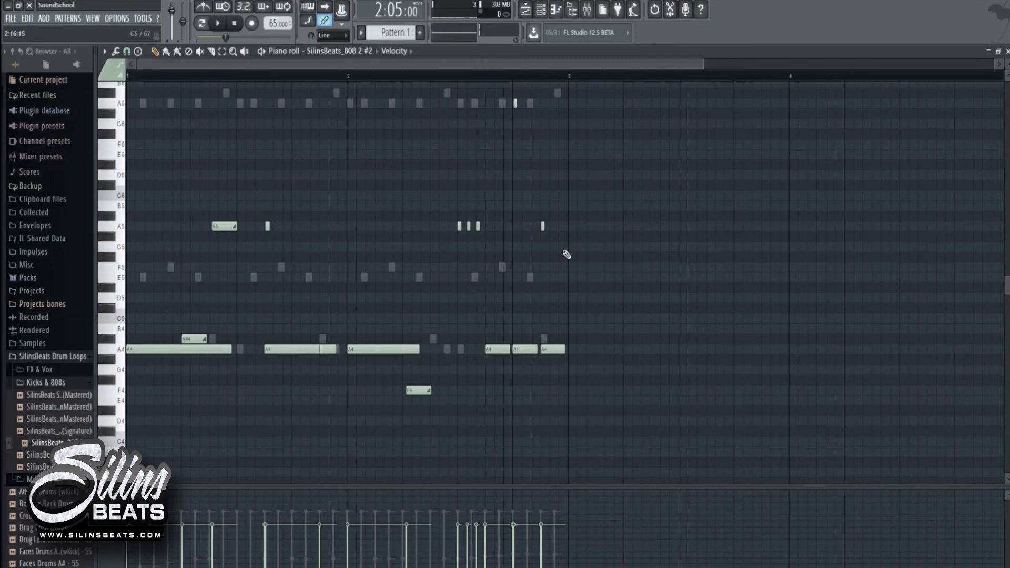
{"action": "scroll", "coordinate": [321, 271], "scroll_direction": "up", "scroll_amount": 3}
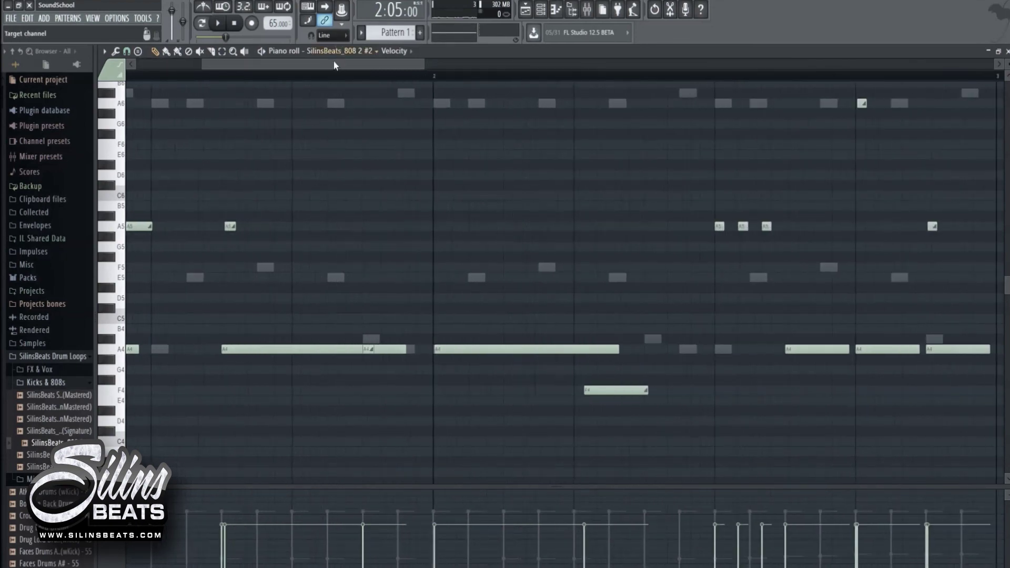
{"action": "scroll", "coordinate": [339, 63], "scroll_direction": "up", "scroll_amount": 2}
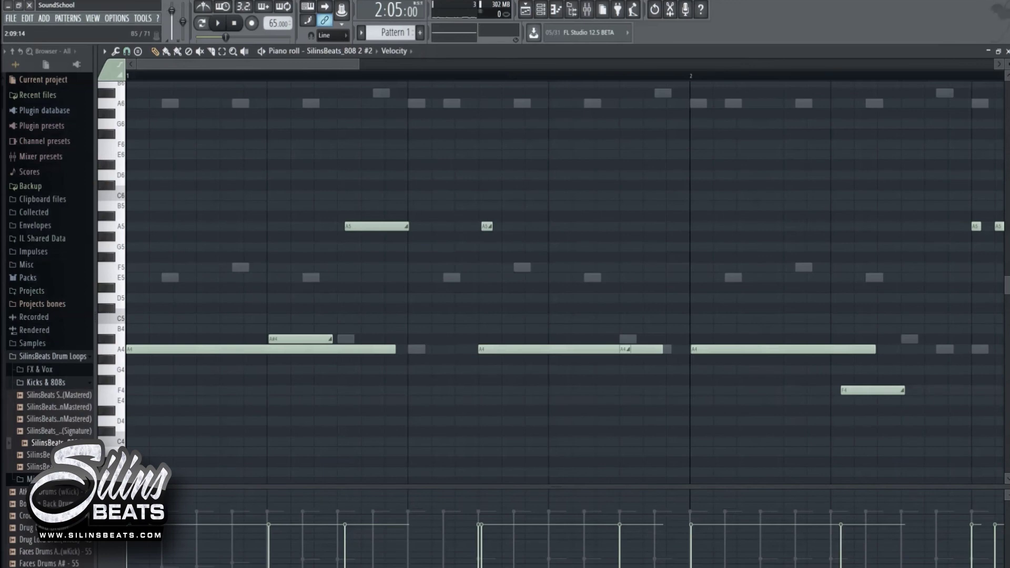